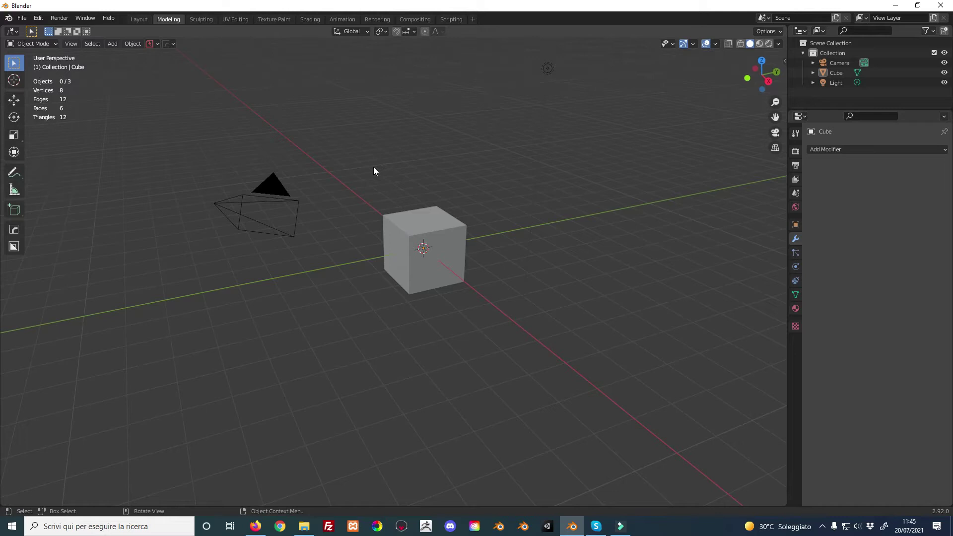
Select all and delete the default camera, cube and light.
key(a)
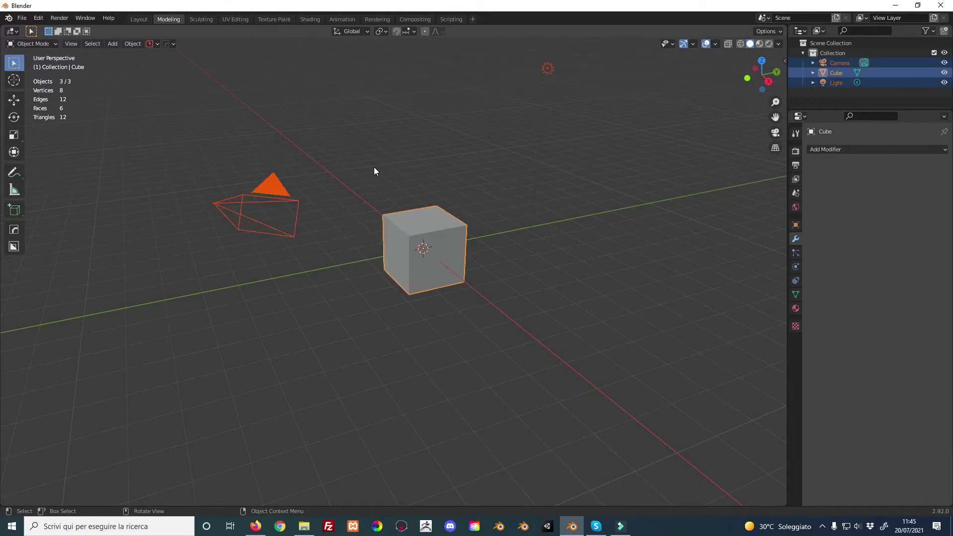
key(x)
click(373, 167)
middle_drag(374, 167, 382, 215)
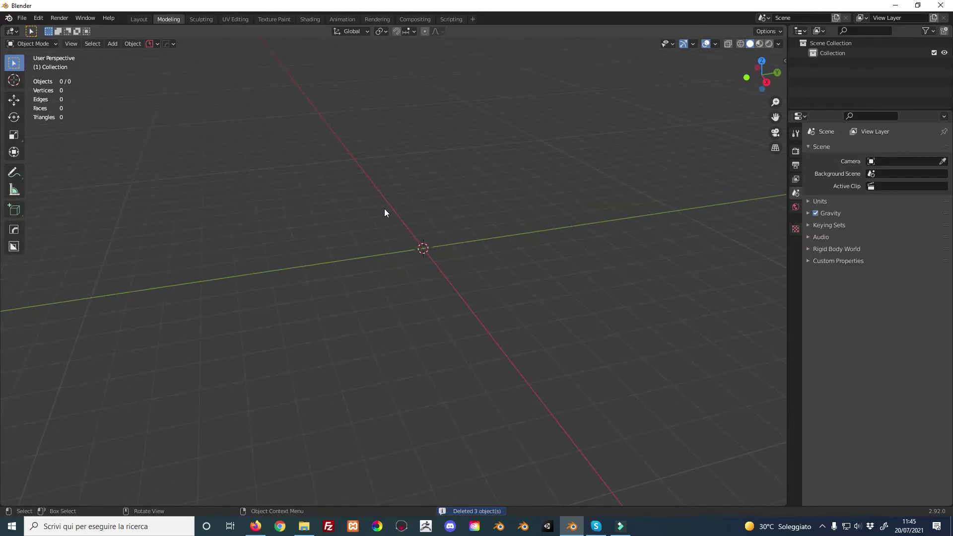
Add rapnyu_1.jpg from Downloads\Nuova cartella as a reference image.
middle_drag(382, 216, 388, 216)
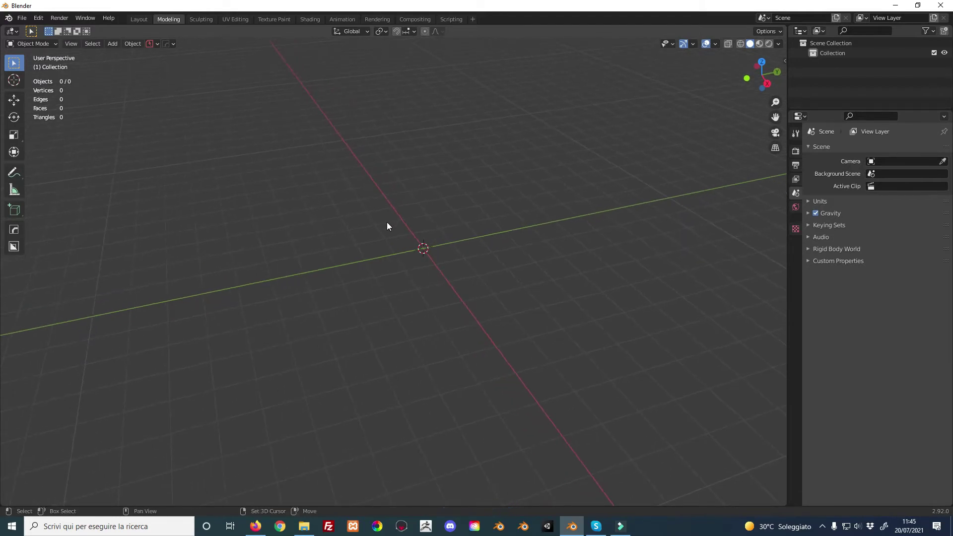
key(shift+a)
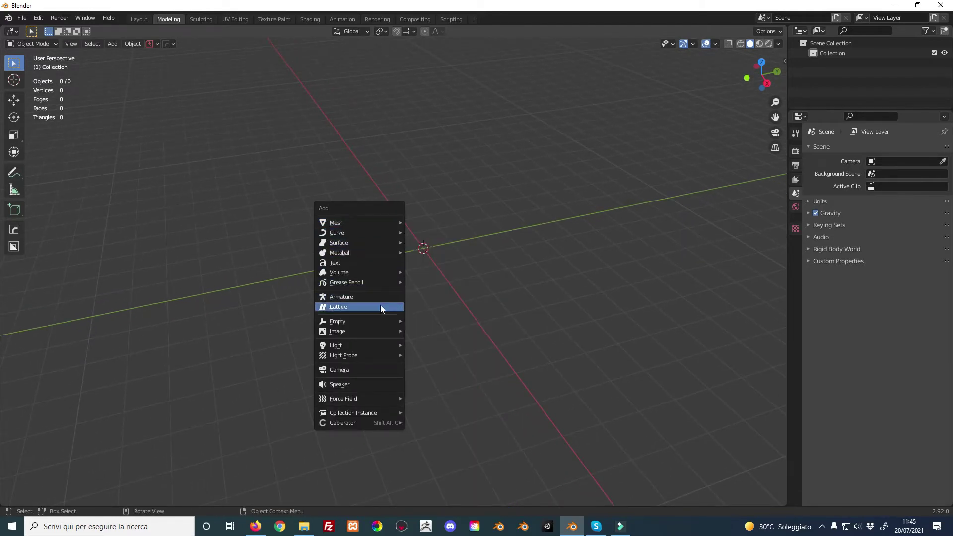
mouse_move(358, 330)
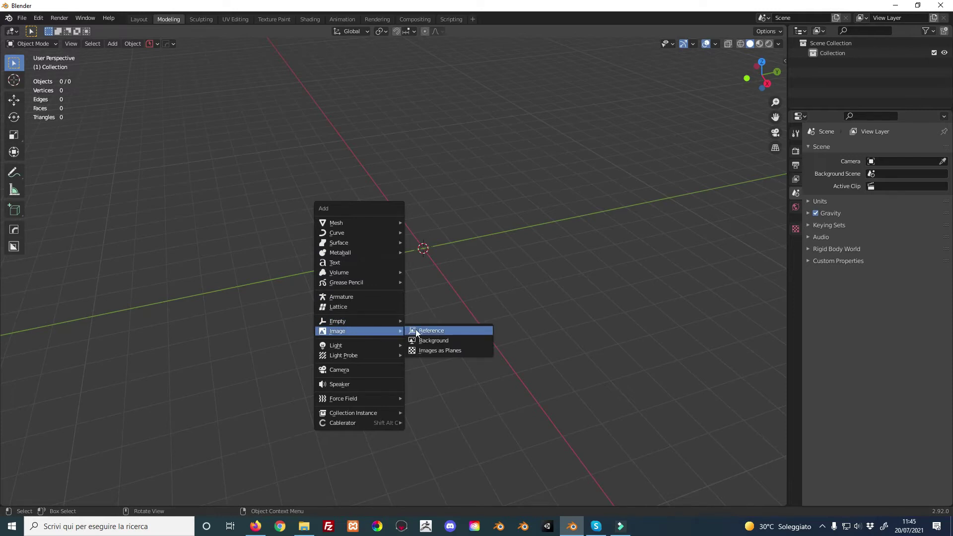
click(417, 329)
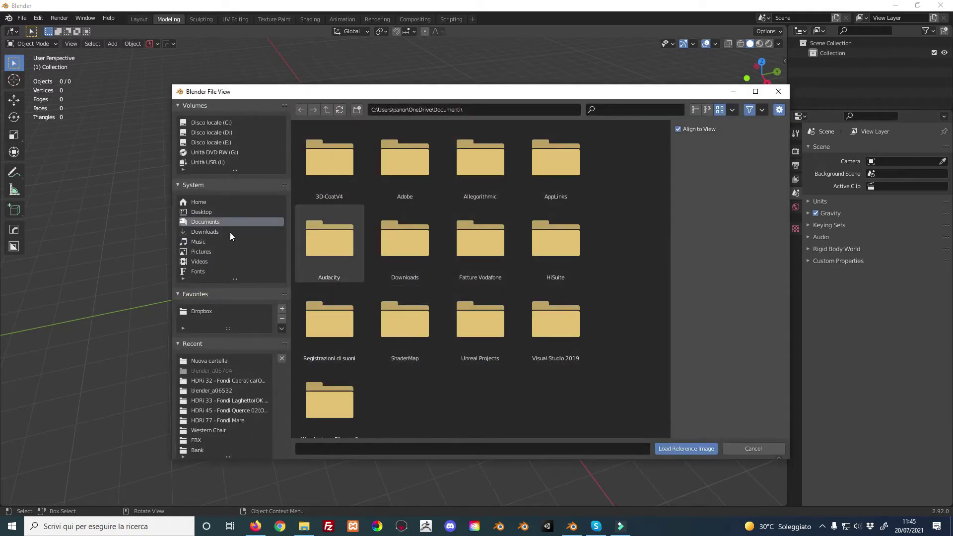
click(218, 359)
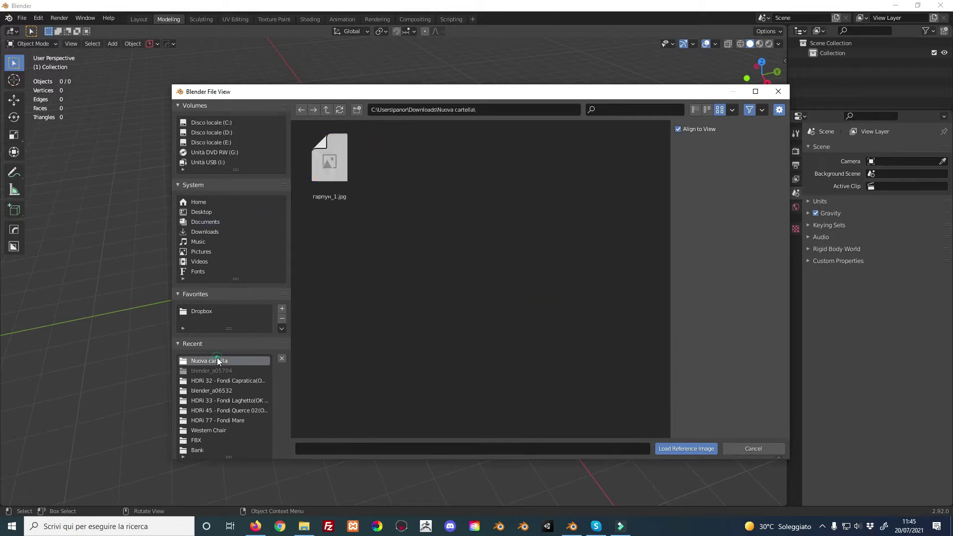
click(334, 165)
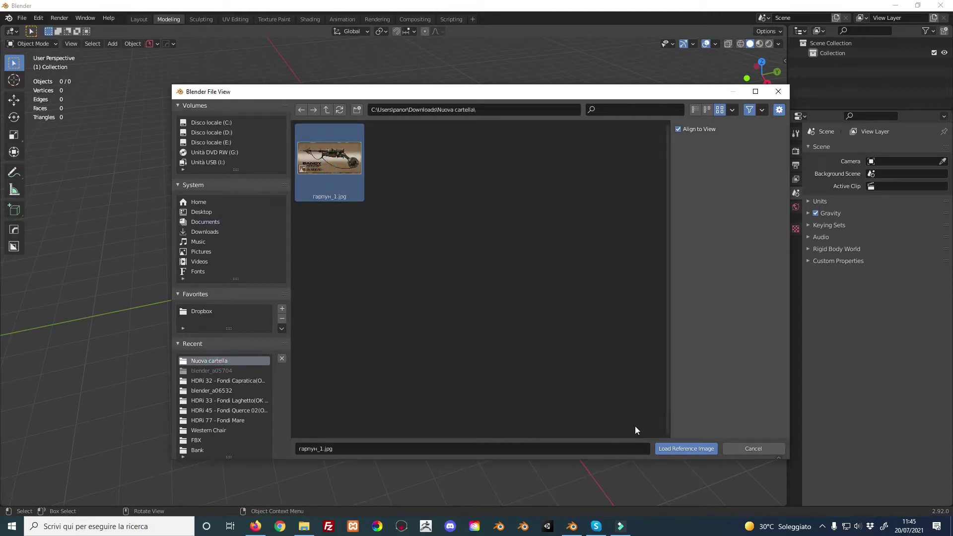
click(686, 448)
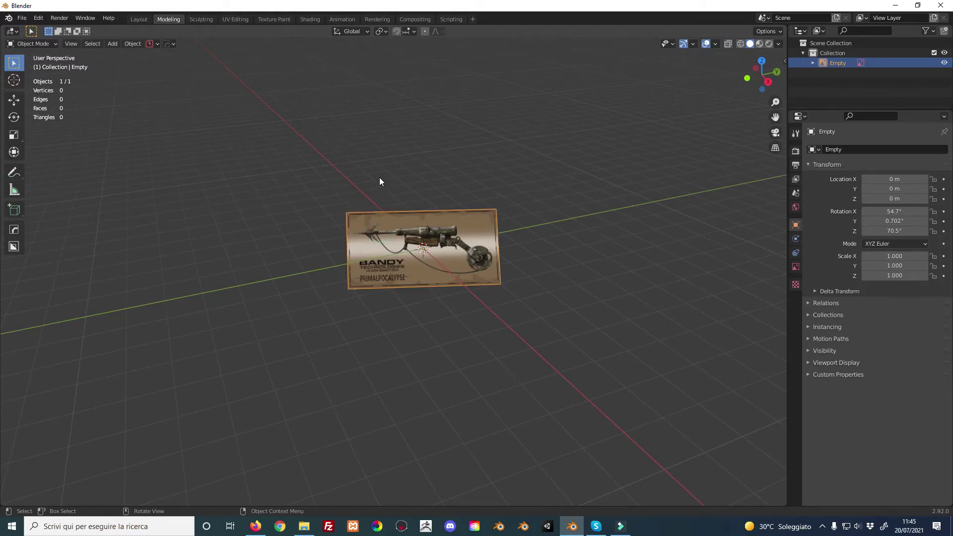
Move, rotate and scale the reference image, enlarging it to 1.154.
key(g)
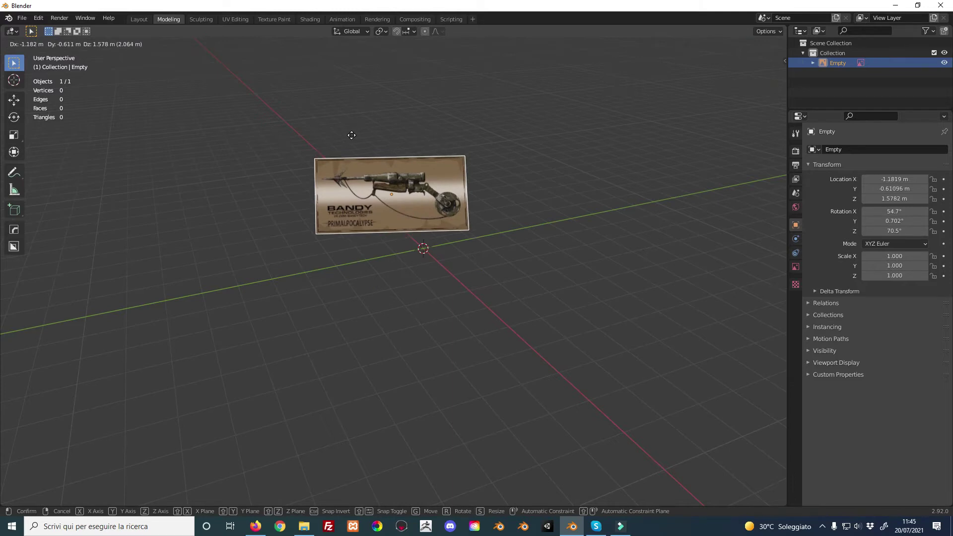
click(390, 164)
key(r)
click(447, 179)
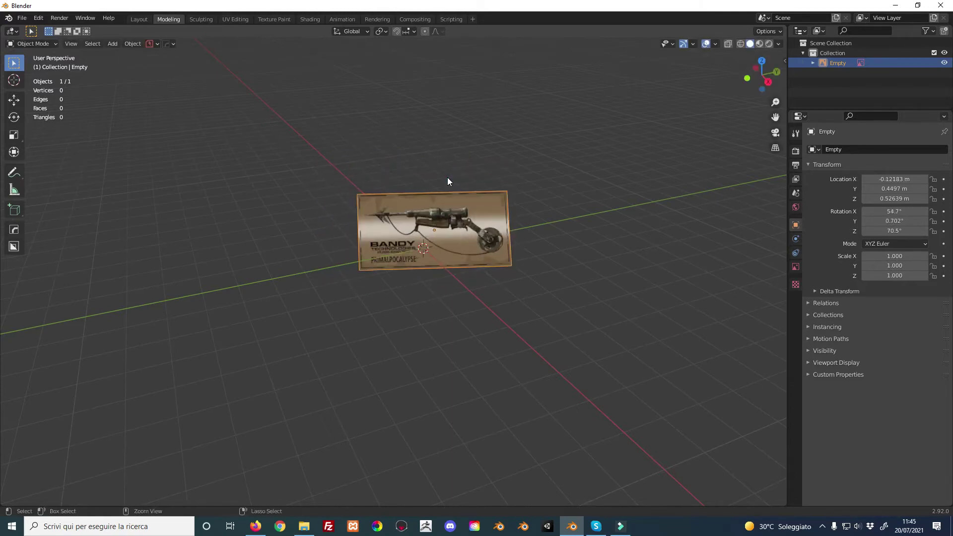
key(s)
click(496, 176)
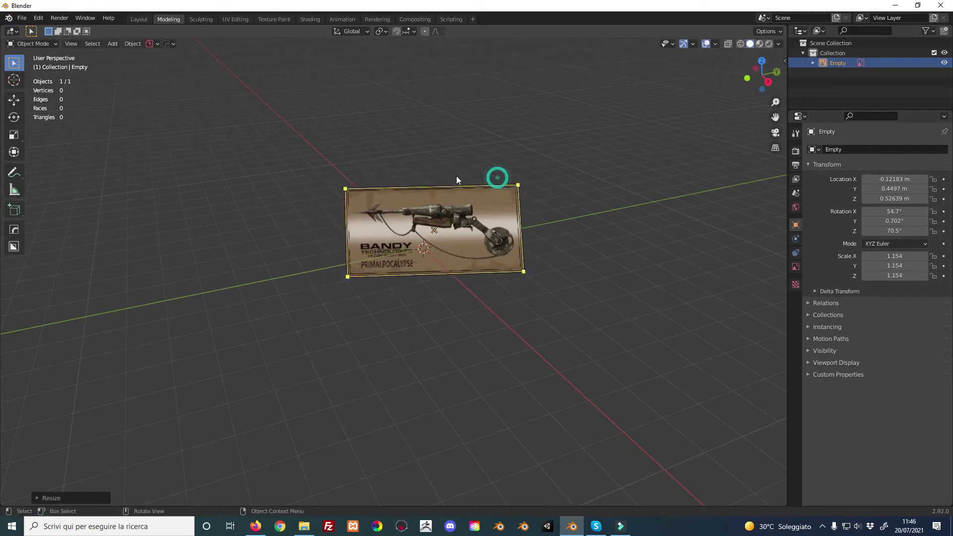
middle_drag(425, 170, 438, 201)
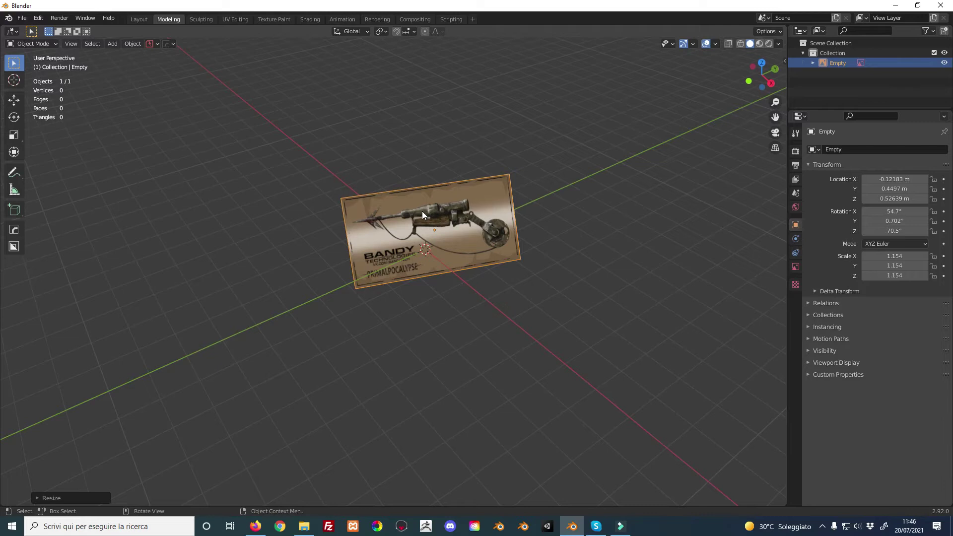
Clear the reference image's rotation and location back to zero.
key(alt)
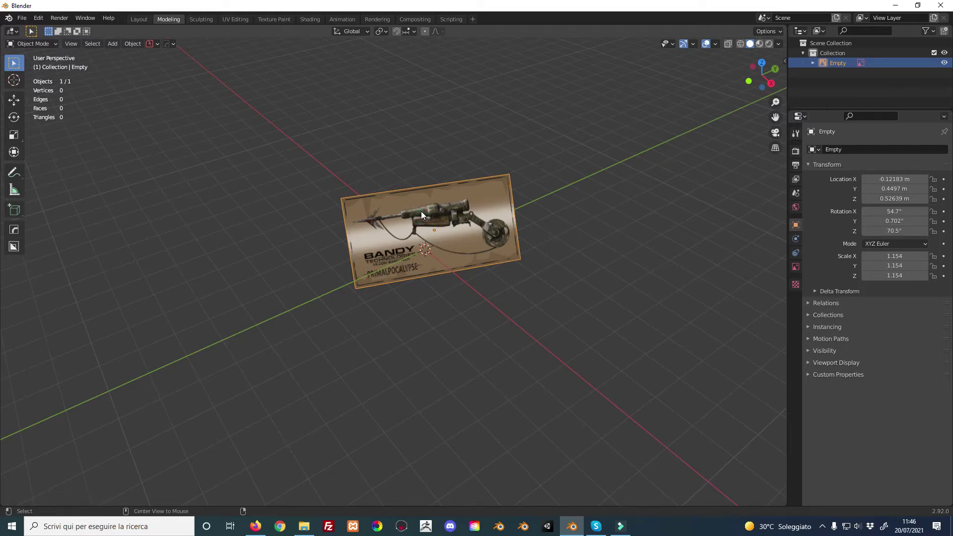
key(alt+r)
mouse_move(421, 210)
middle_down()
mouse_move(488, 209)
mouse_move(474, 207)
middle_up()
key(alt+g)
Rotate the image 90° on X to stand it upright and view it from the front.
key(r)
text(x)
text(90)
key(Return)
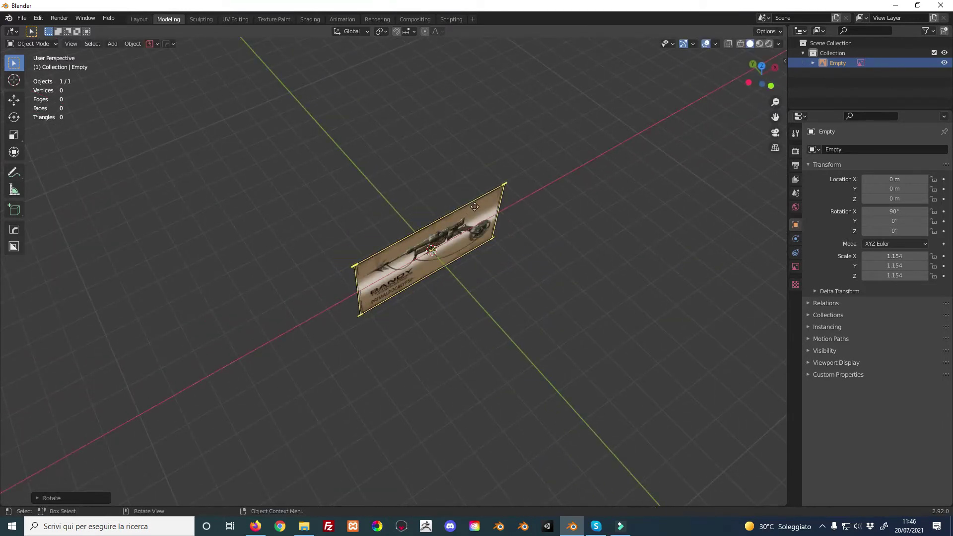
middle_drag(474, 207, 445, 184)
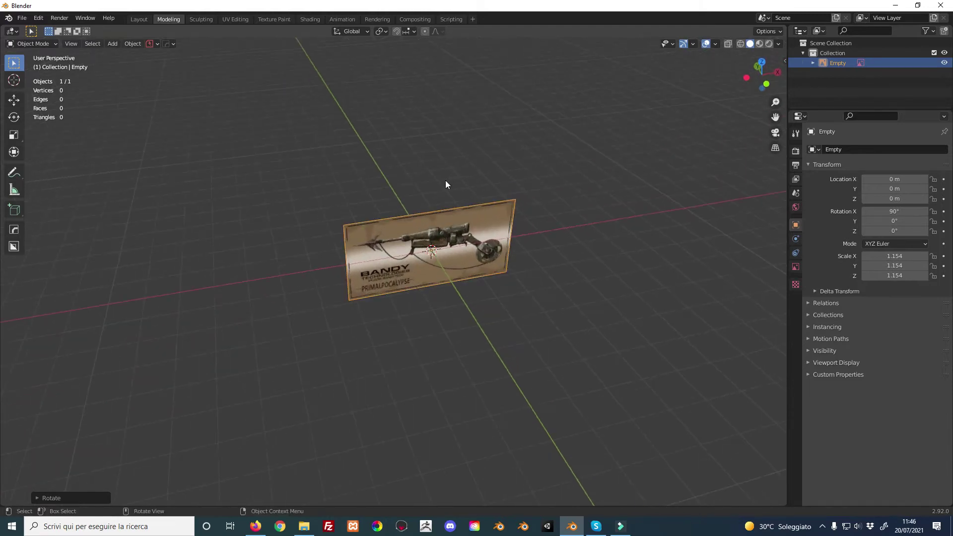
key(KP_1)
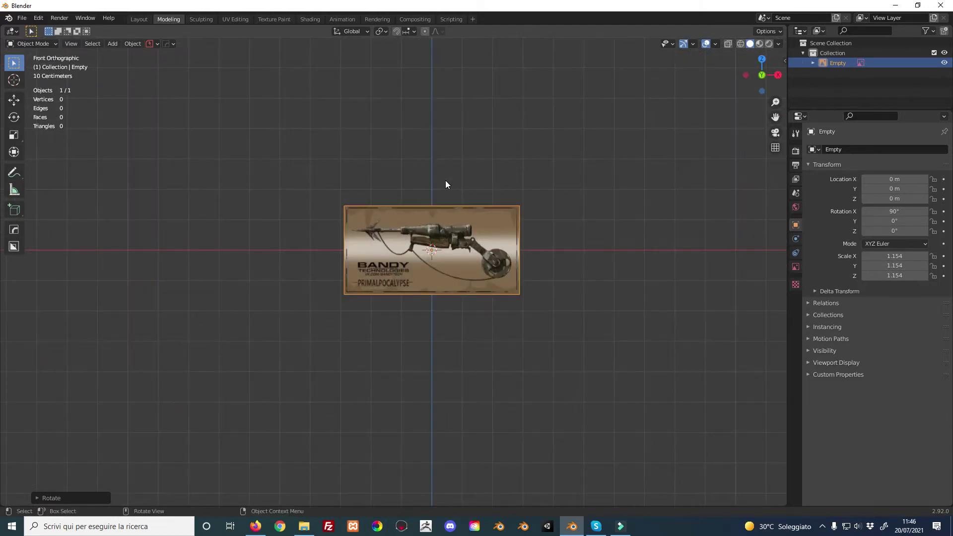
Zoom in on the reference image Empty and delete it.
scroll(443, 183, up, 2)
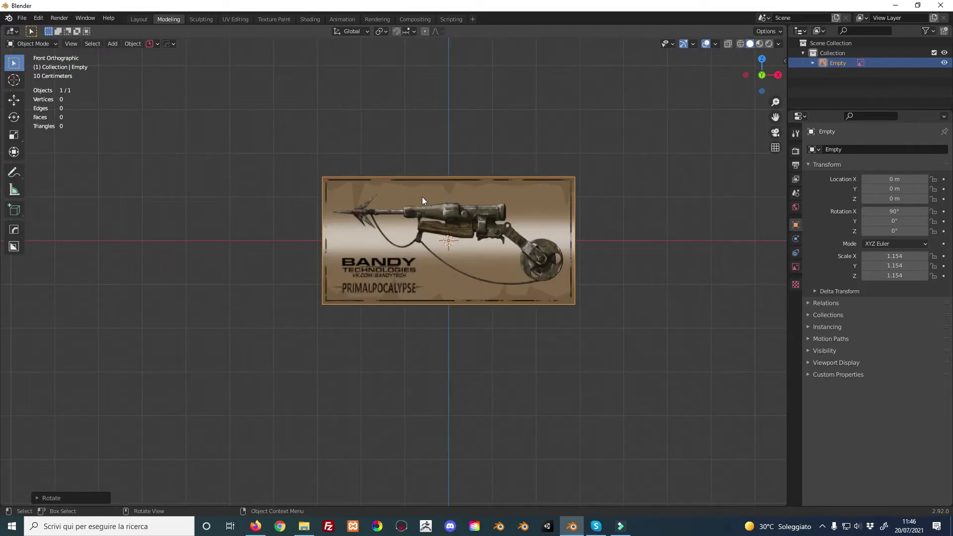
mouse_move(443, 210)
shift+middle_down()
mouse_move(394, 195)
mouse_move(416, 226)
shift+middle_up()
scroll(394, 195, up, 1)
scroll(395, 195, up, 1)
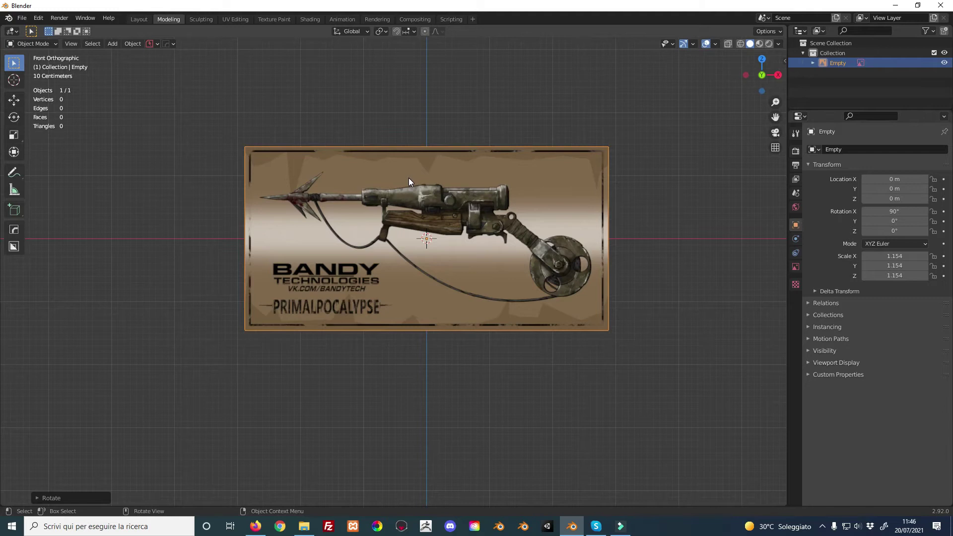
click(371, 177)
key(x)
click(371, 178)
middle_drag(371, 177, 428, 231)
From the front view, re-add rapnyu_1.jpg as a reference image and select the Move tool.
key(KP_1)
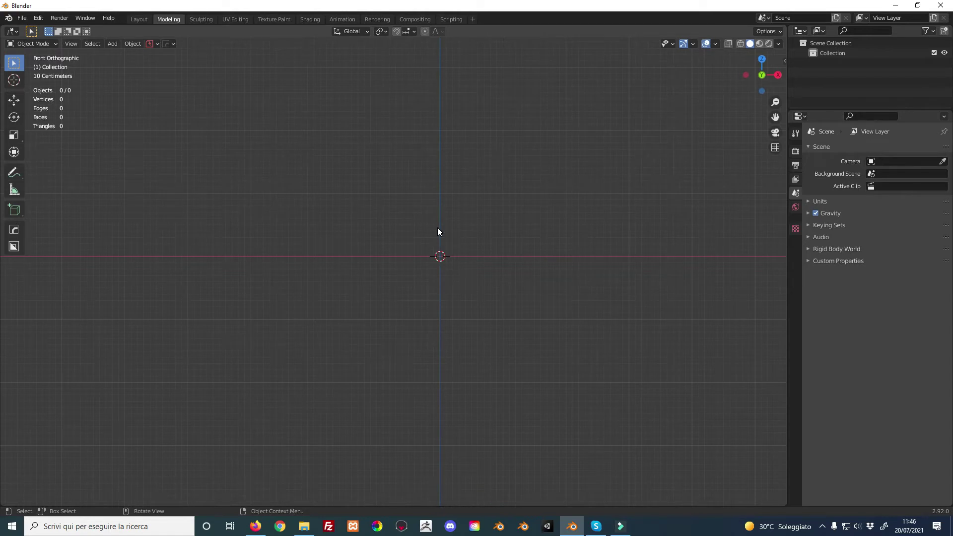
key(shift+a)
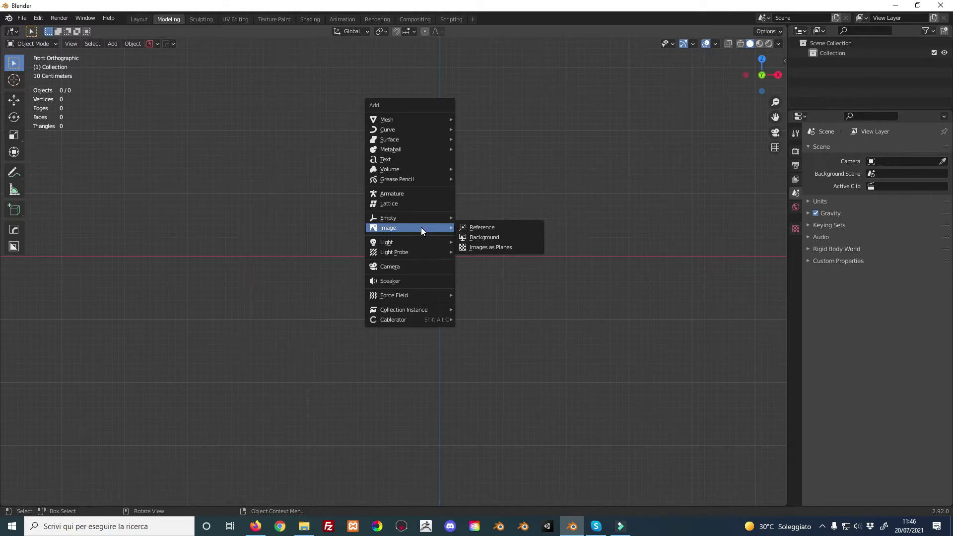
click(466, 227)
click(343, 172)
click(671, 448)
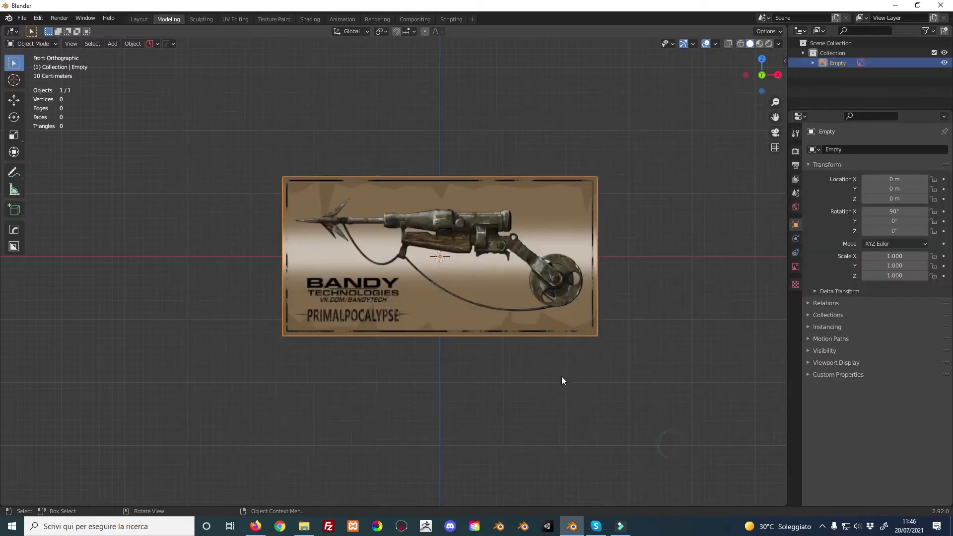
click(22, 100)
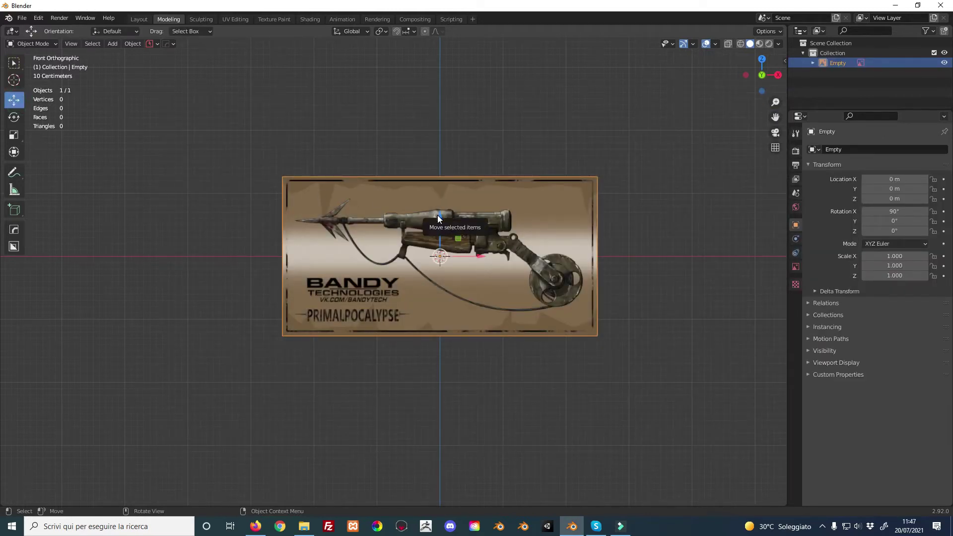
Raise the reference image to 0.756 m on Z and slide it along Y.
drag(436, 215, 445, 167)
middle_drag(299, 116, 363, 173)
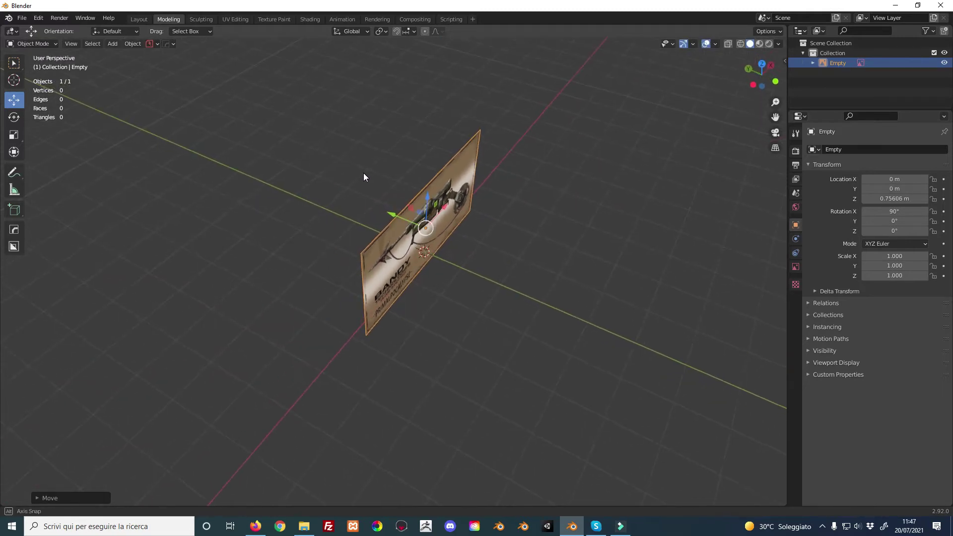
drag(388, 213, 322, 190)
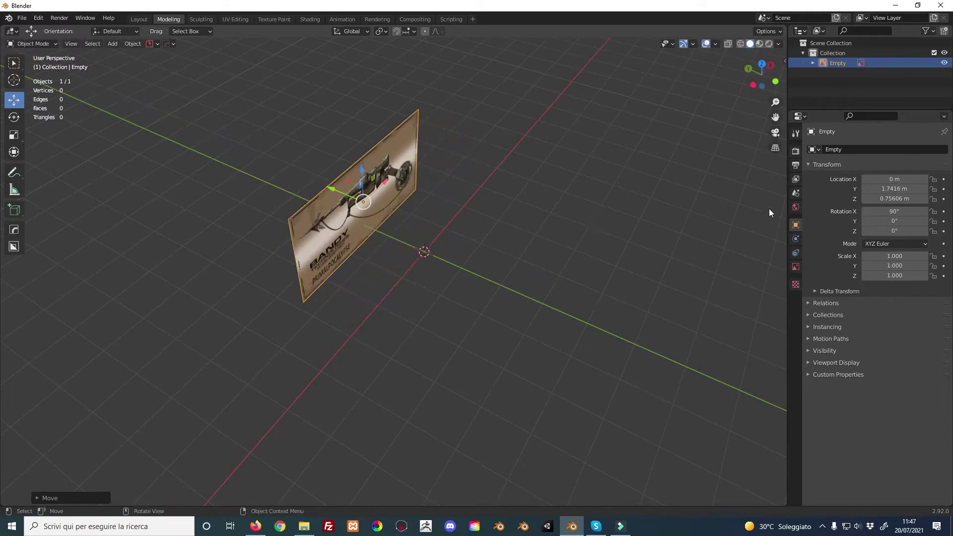
click(795, 266)
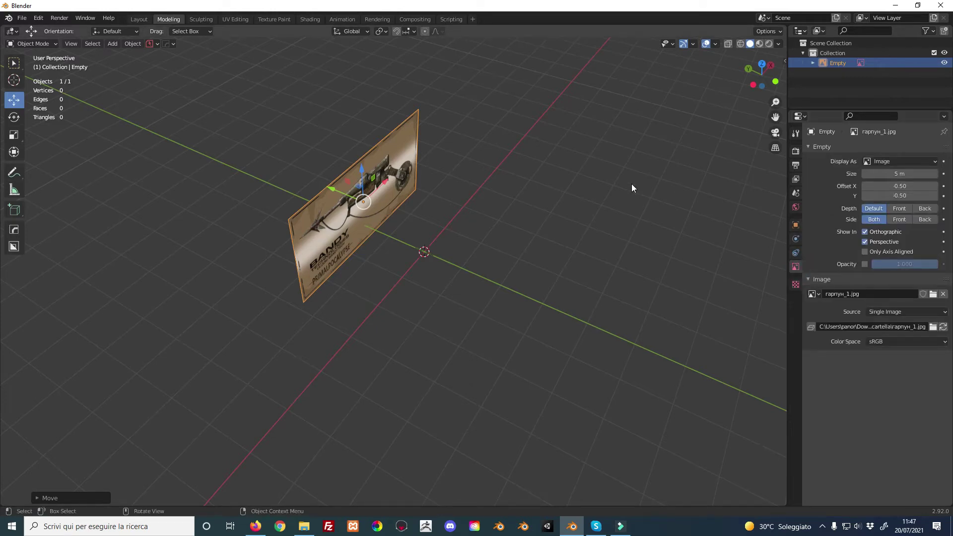
middle_drag(387, 189, 399, 186)
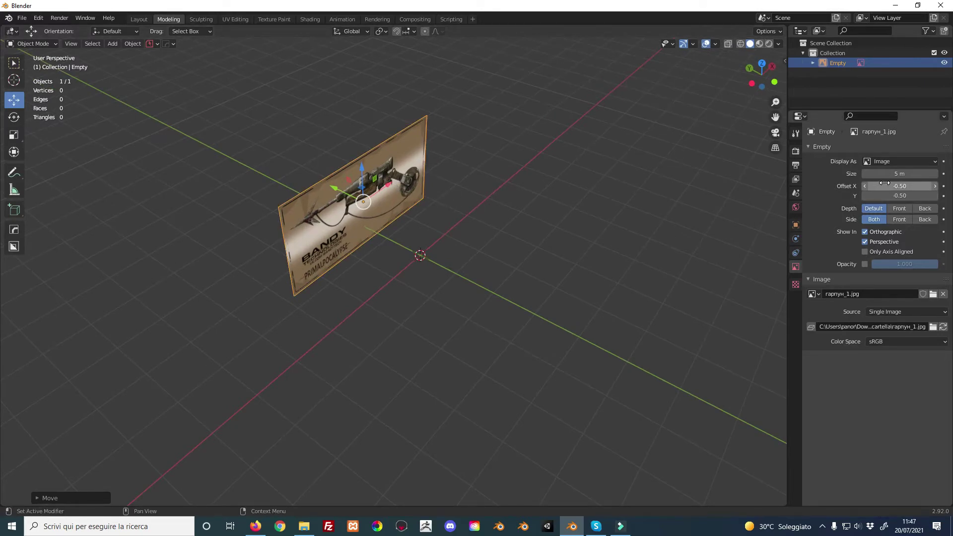
Set the image offset to about 0.49 X / -0.53 Y and its Depth to Front.
drag(884, 183, 878, 194)
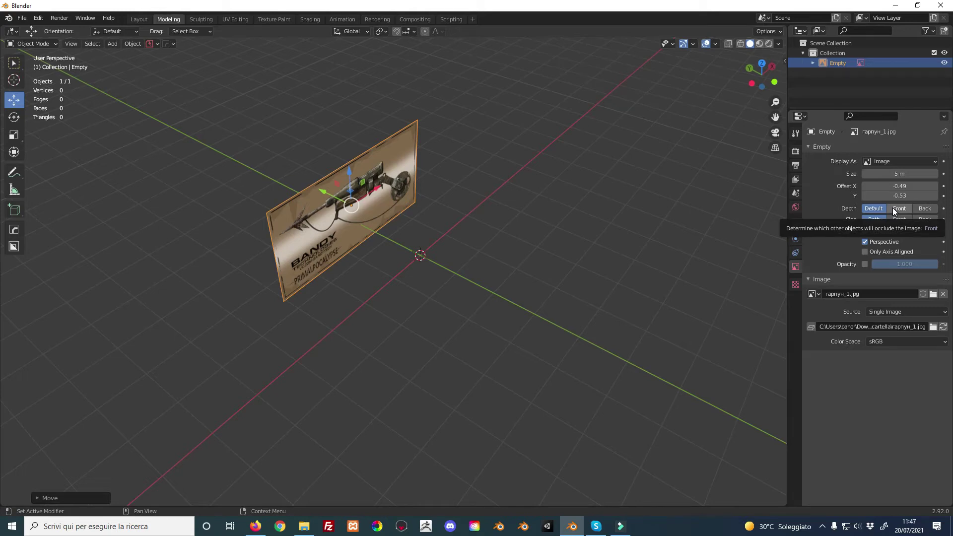
click(892, 208)
click(922, 208)
click(899, 207)
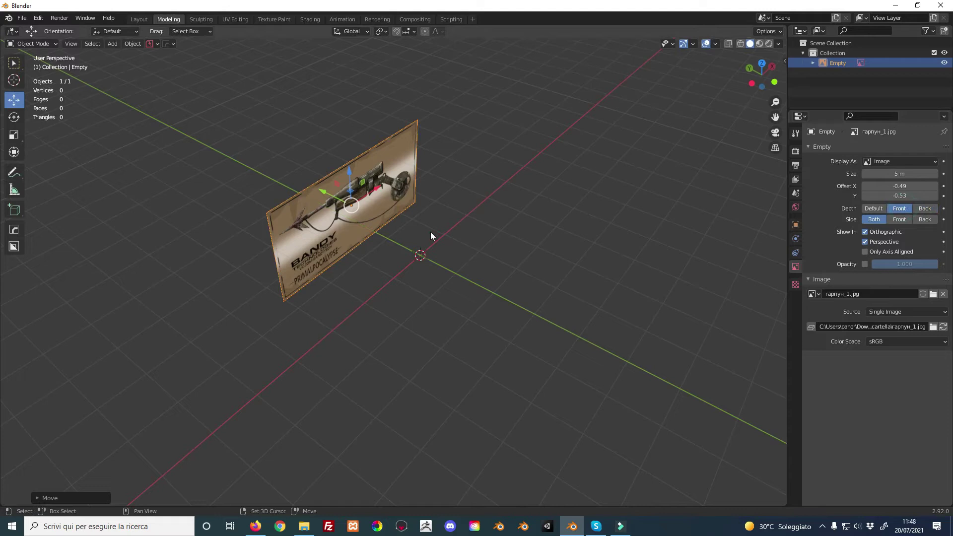
key(shift+a)
Add a cube, move it along Y toward the reference image, and deselect it.
mouse_move(402, 123)
click(462, 135)
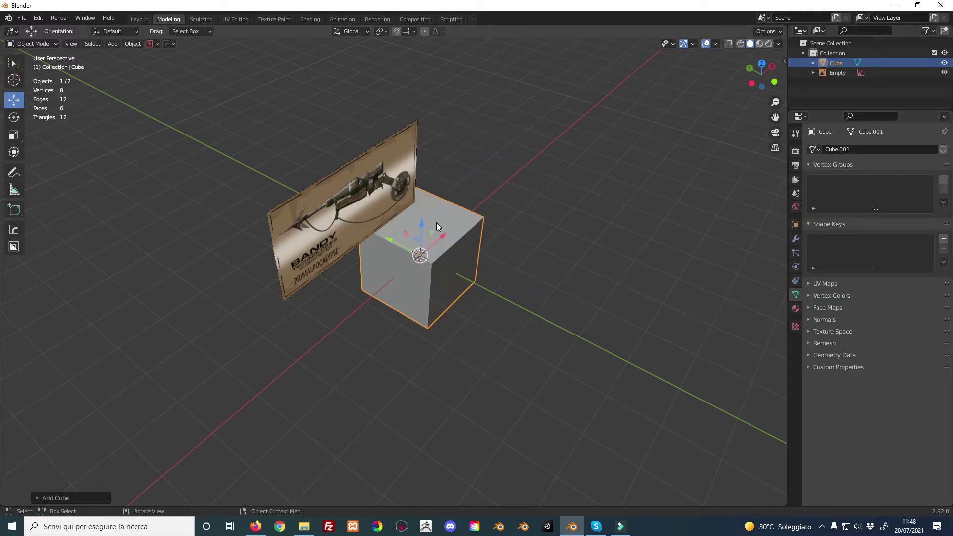
mouse_move(429, 219)
middle_down()
mouse_move(356, 201)
mouse_move(444, 210)
middle_up()
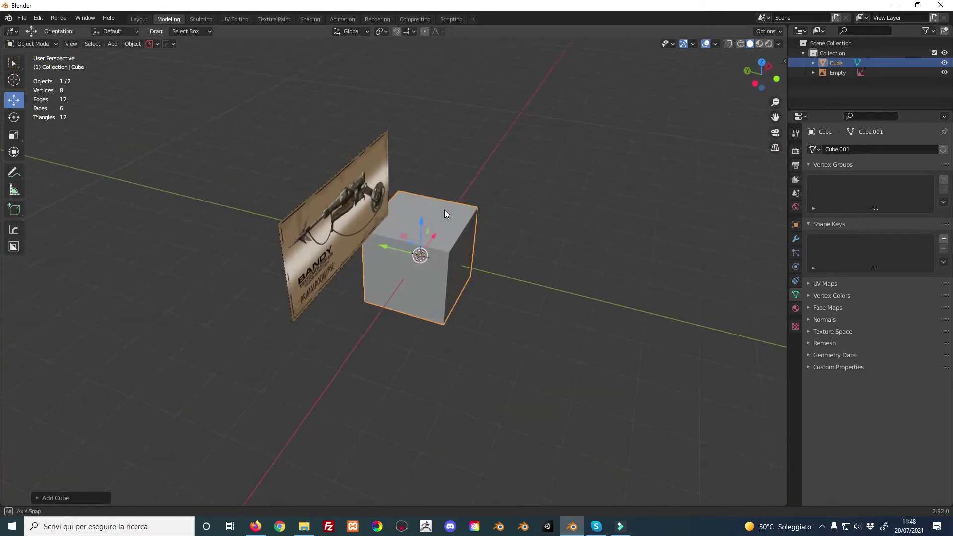
drag(384, 248, 421, 248)
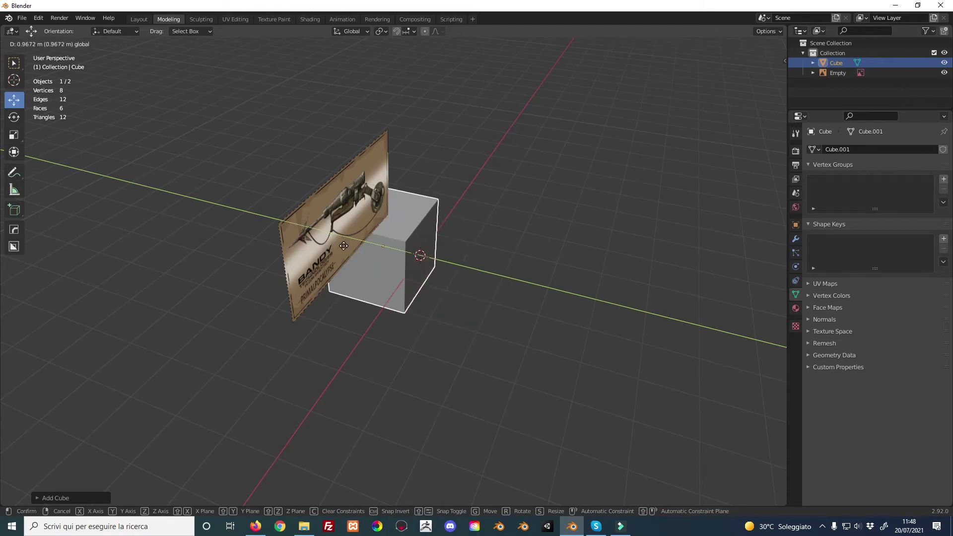
drag(421, 248, 333, 207)
mouse_move(333, 207)
middle_down()
mouse_move(270, 172)
mouse_move(412, 205)
mouse_move(399, 211)
middle_up()
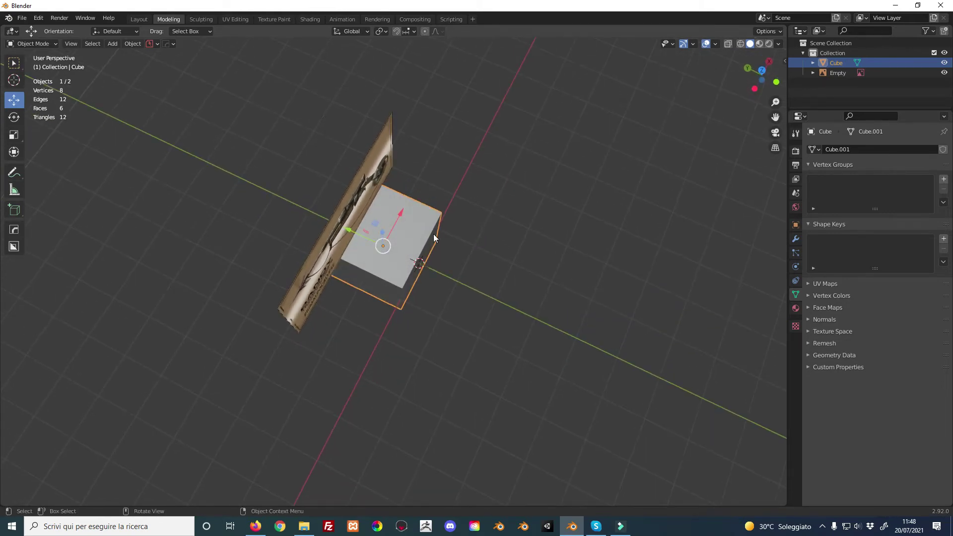
mouse_move(417, 236)
middle_down()
mouse_move(338, 165)
mouse_move(385, 168)
middle_up()
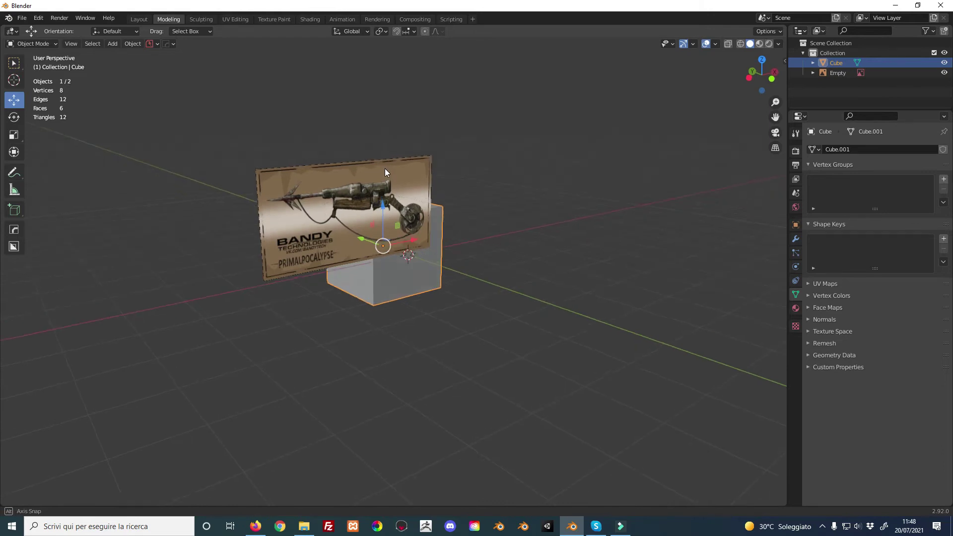
click(345, 191)
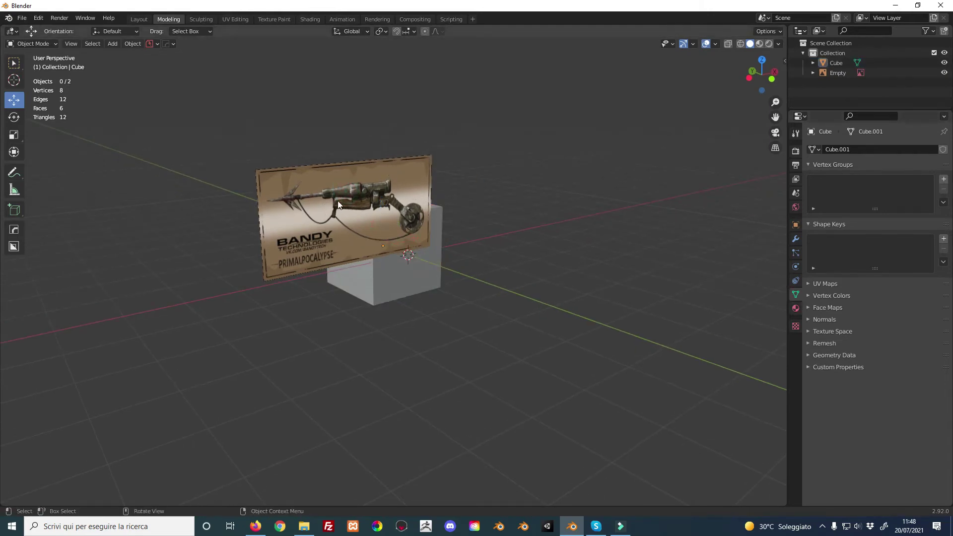
middle_drag(337, 201, 301, 216)
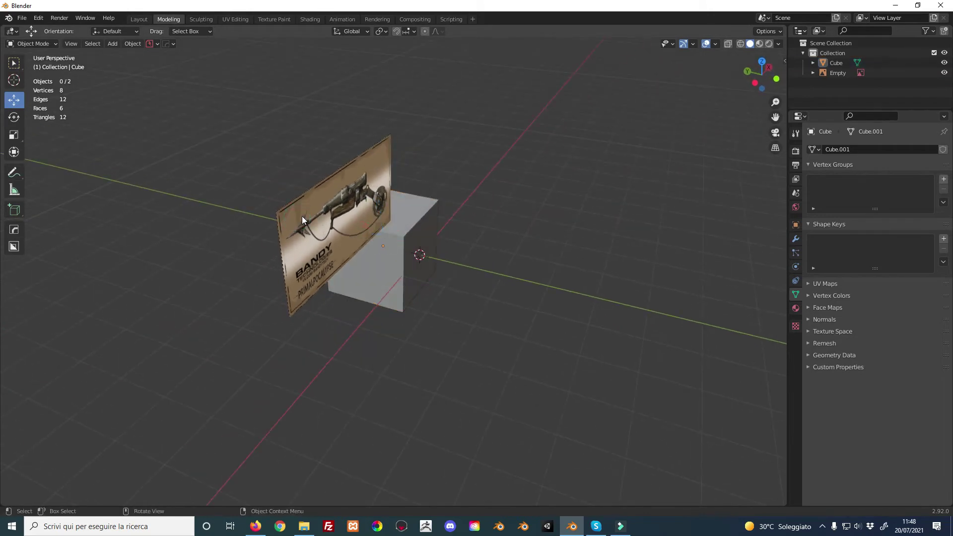
Set the reference image Empty's Depth to Back.
click(826, 73)
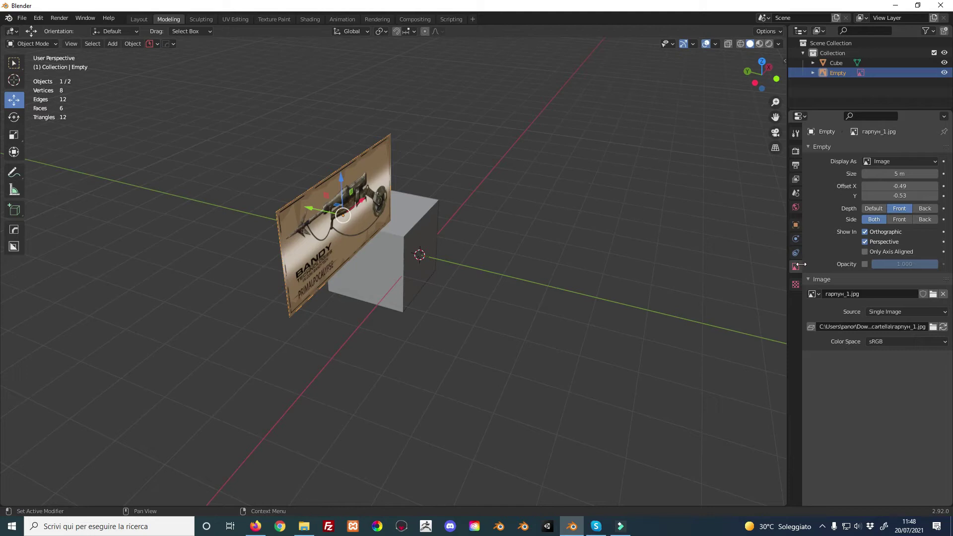
click(921, 209)
mouse_move(452, 180)
middle_down()
mouse_move(400, 174)
mouse_move(441, 189)
middle_up()
Move the cube left and along Y beside the image, then deselect it.
click(376, 223)
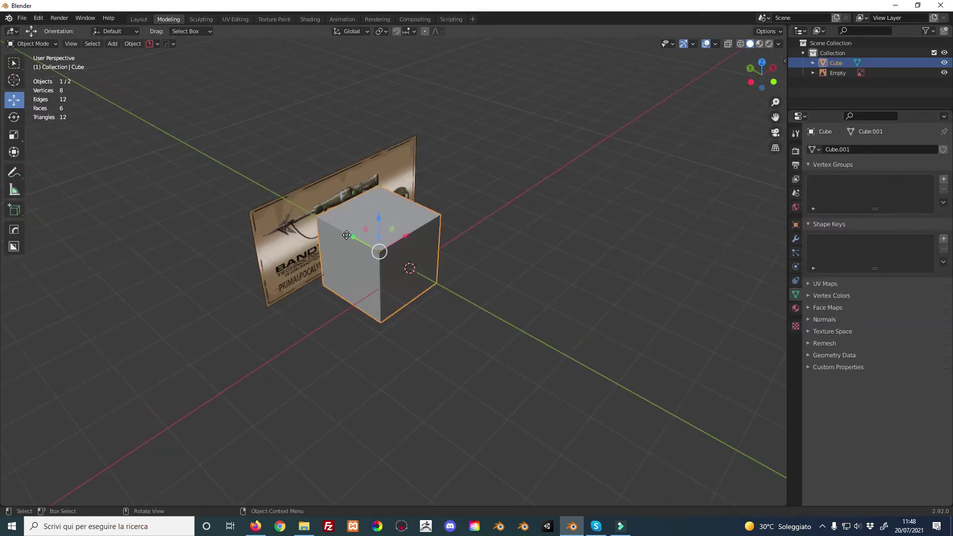
drag(346, 235, 296, 213)
mouse_move(297, 212)
middle_down()
mouse_move(445, 180)
mouse_move(273, 185)
middle_up()
mouse_move(242, 184)
middle_down()
mouse_move(433, 186)
mouse_move(301, 190)
middle_up()
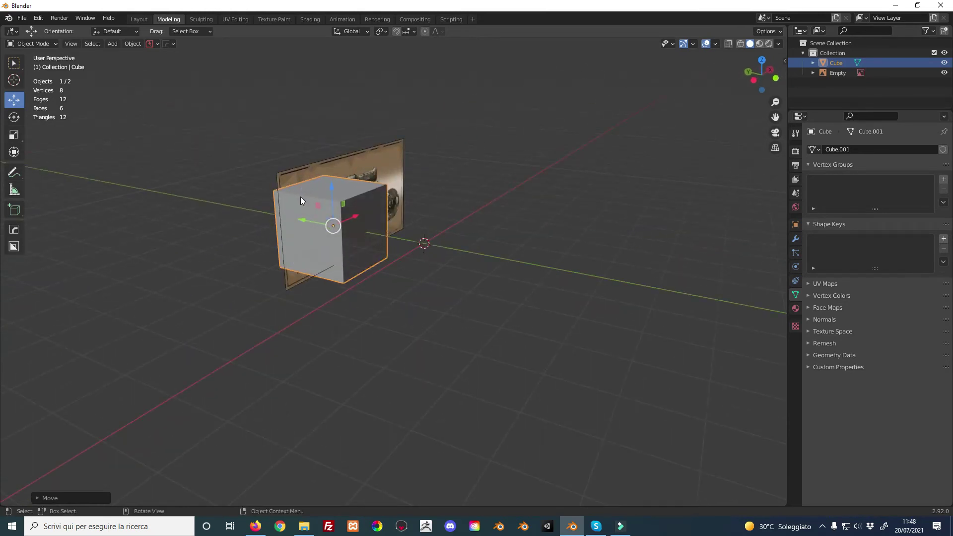
drag(303, 218, 367, 229)
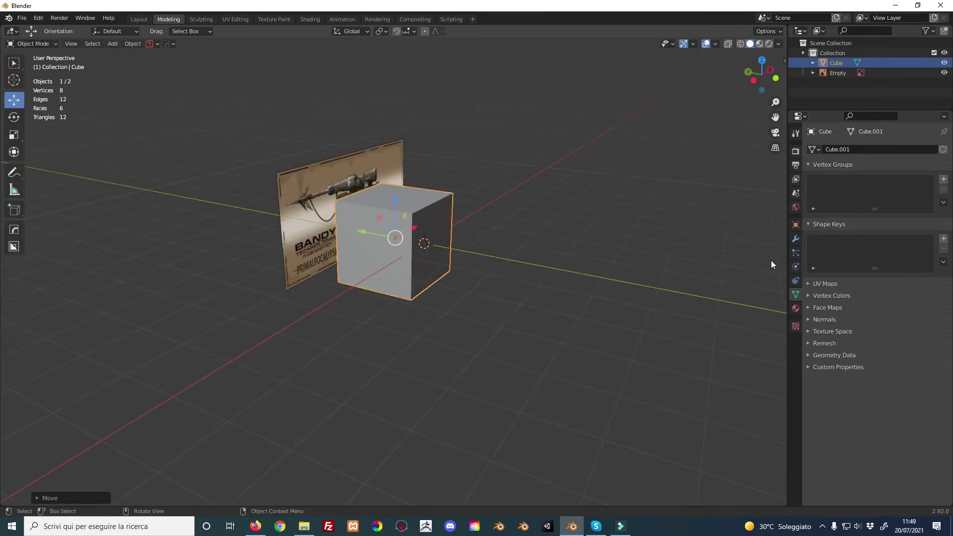
click(316, 192)
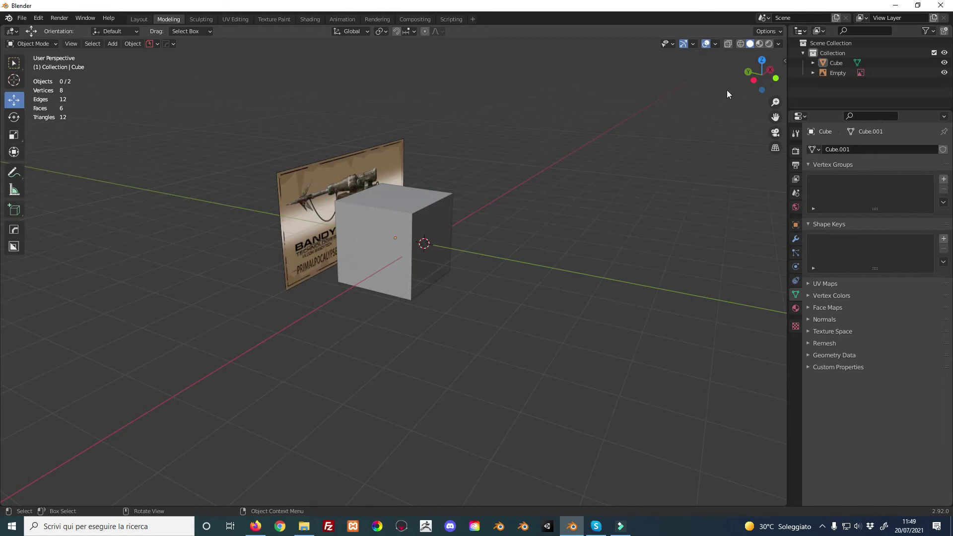
Set the reference image's Depth to Default and, after testing Back and Front, Side to Both.
click(833, 73)
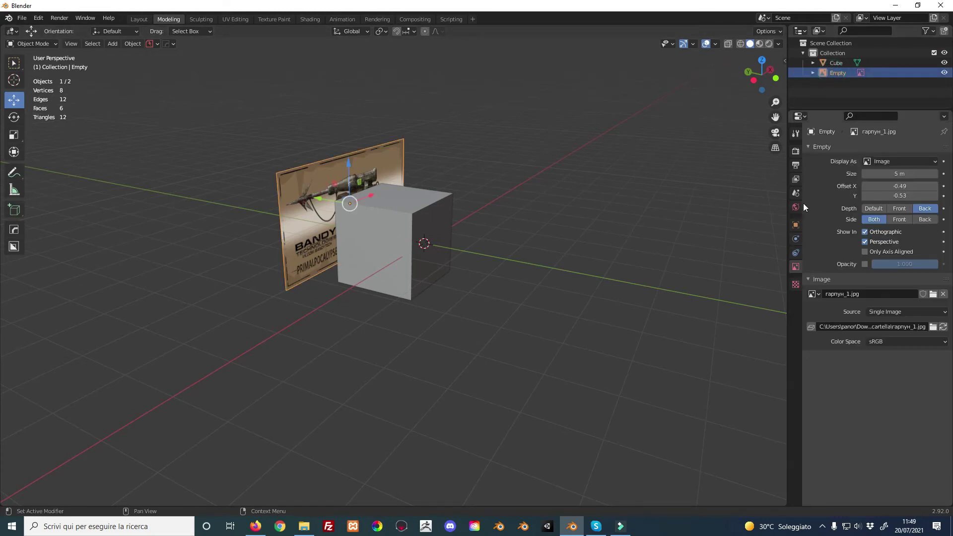
click(869, 208)
click(919, 219)
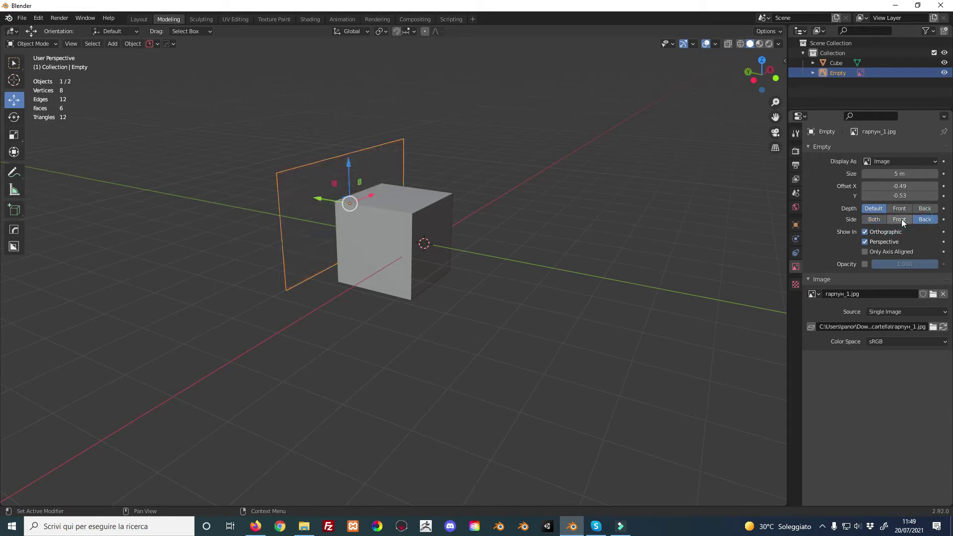
click(901, 218)
mouse_move(329, 152)
middle_down()
mouse_move(239, 135)
mouse_move(338, 146)
mouse_move(445, 137)
mouse_move(280, 138)
mouse_move(318, 140)
middle_up()
click(920, 220)
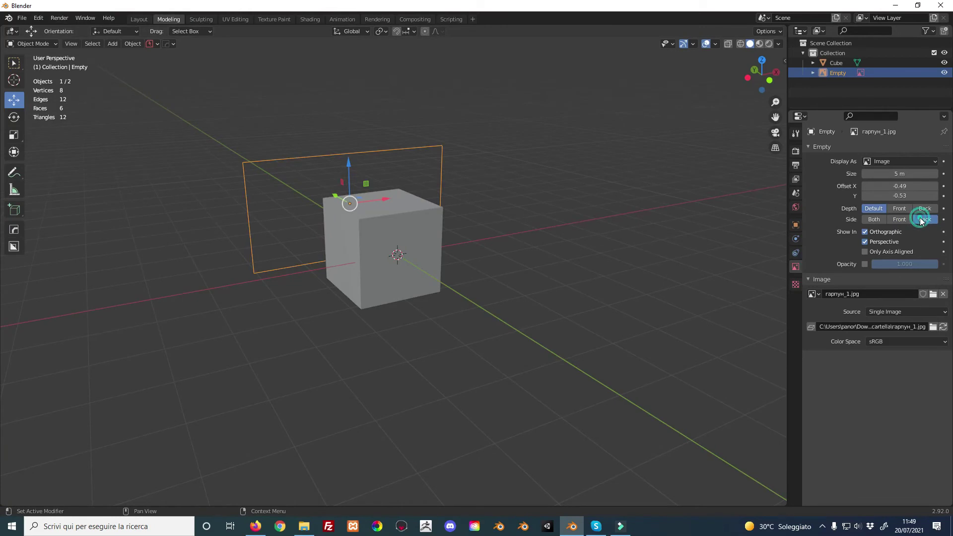
mouse_move(256, 133)
middle_down()
mouse_move(458, 132)
mouse_move(244, 135)
middle_up()
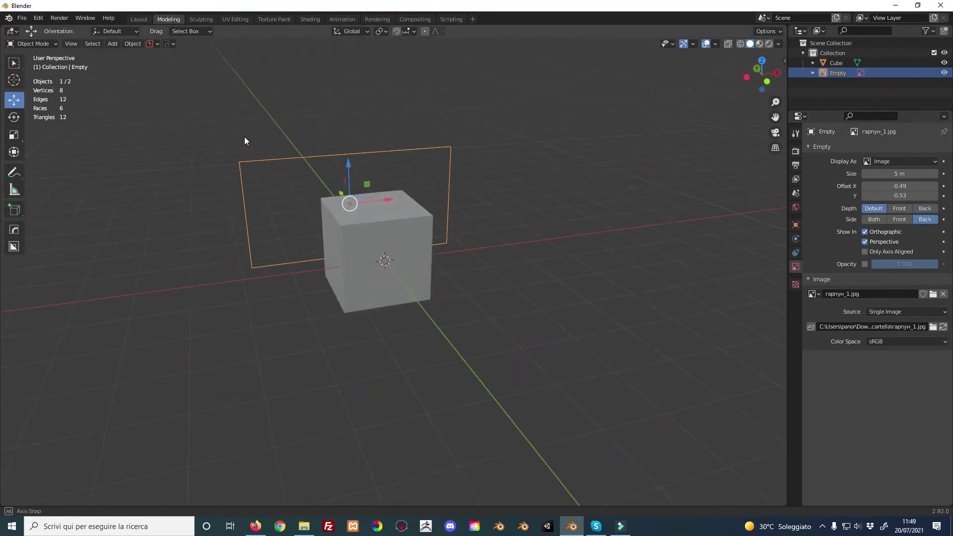
click(866, 220)
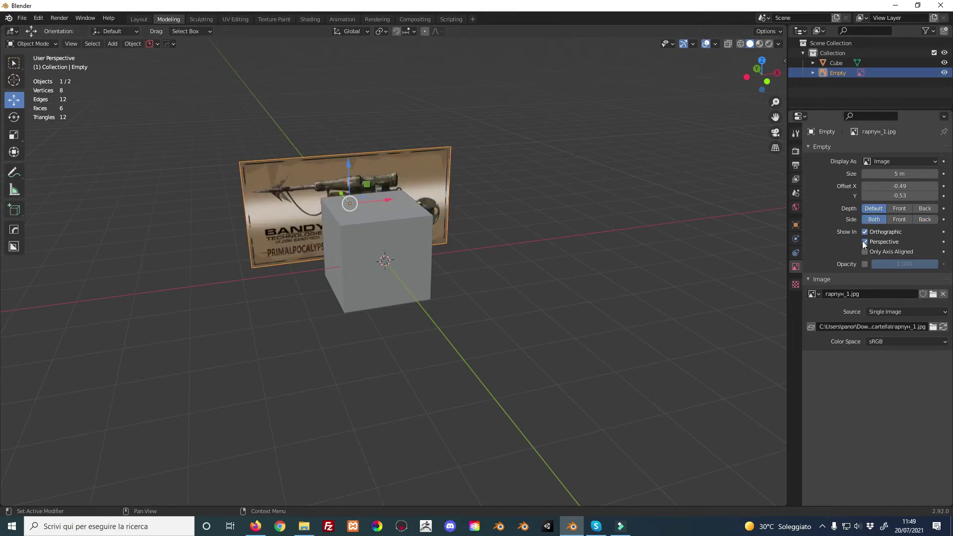
Turn off Show In Perspective for the reference image.
mouse_move(456, 132)
middle_down()
mouse_move(484, 145)
mouse_move(347, 130)
mouse_move(445, 143)
mouse_move(570, 128)
mouse_move(366, 141)
mouse_move(436, 138)
middle_up()
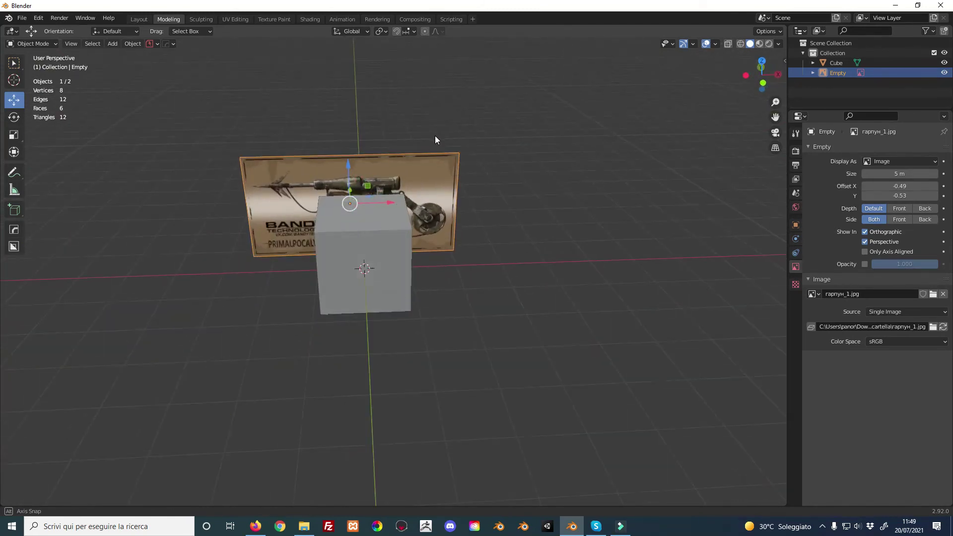
mouse_move(596, 173)
middle_down()
mouse_move(495, 154)
mouse_move(694, 223)
middle_up()
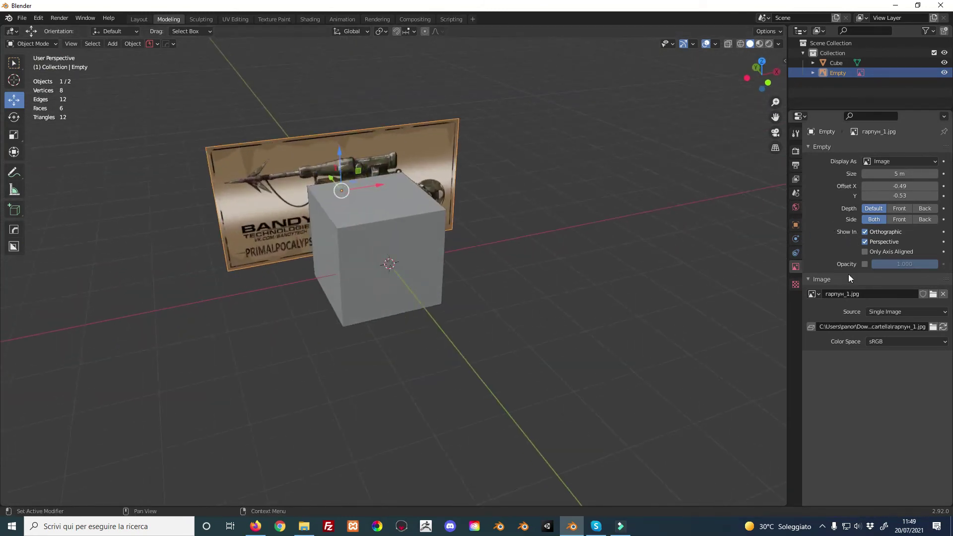
click(864, 242)
Switch to Front Orthographic view and pan so the image and cube are centred.
middle_drag(458, 165, 486, 164)
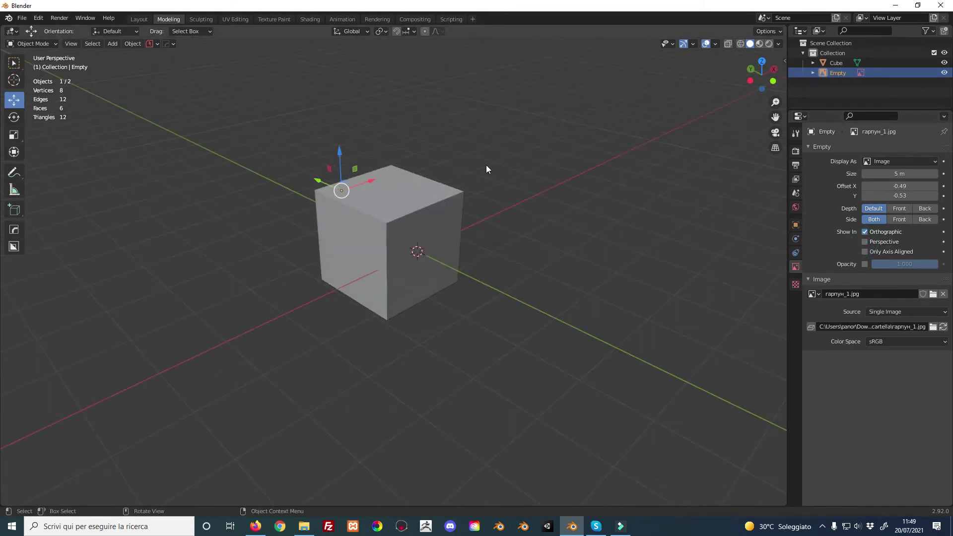
key(KP_5)
key(KP_1)
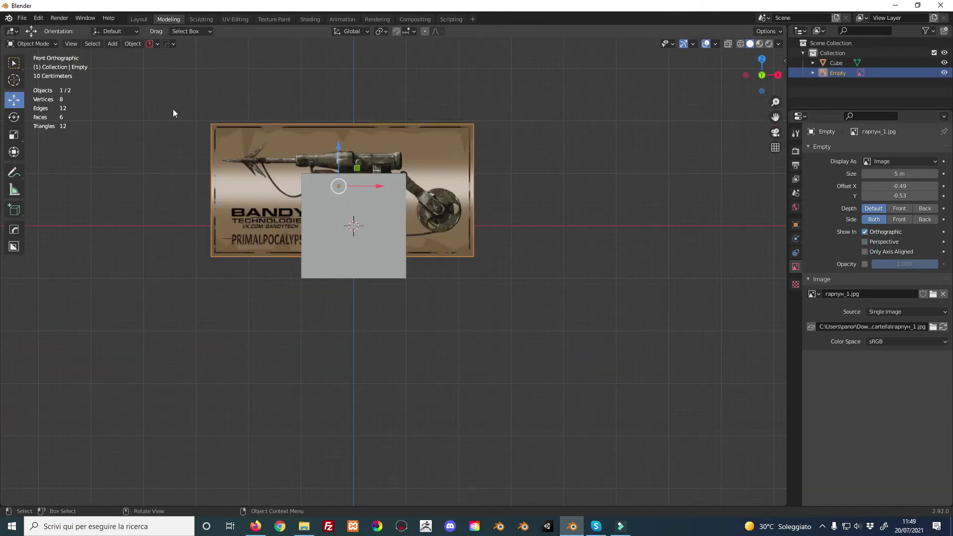
mouse_move(278, 114)
middle_down()
mouse_move(309, 124)
mouse_move(356, 168)
middle_up()
key(KP_1)
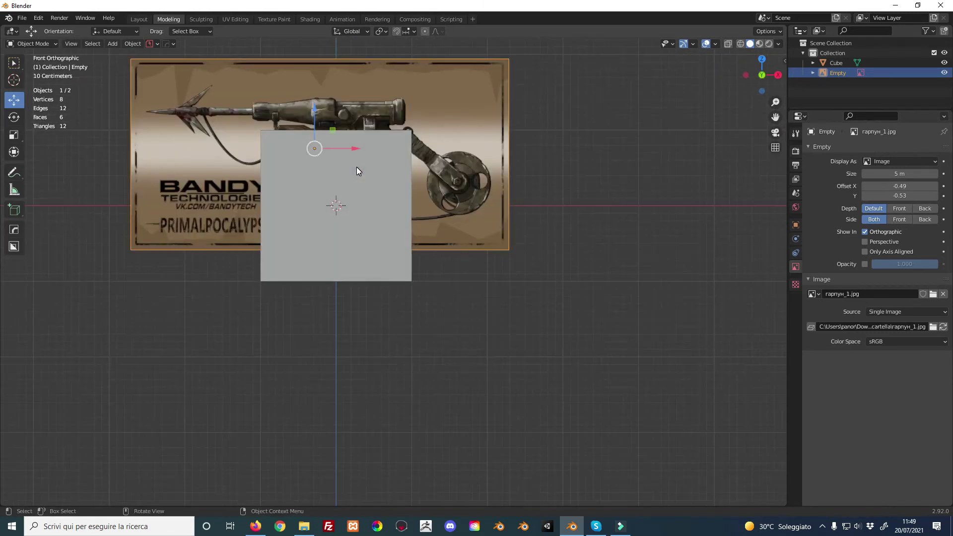
shift+middle_drag(486, 155, 575, 236)
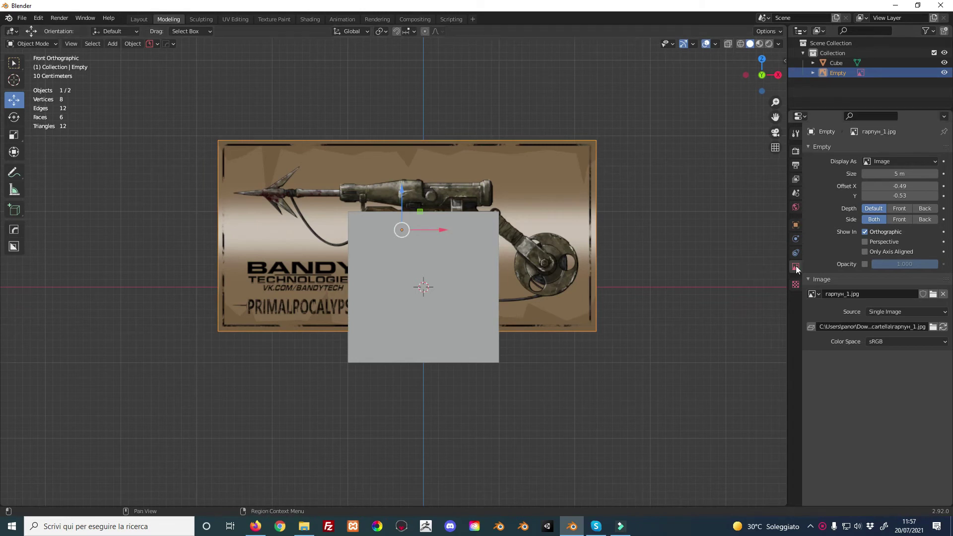
Test image opacity values around 0.441, disable Opacity, and orbit into perspective where the image hides.
click(863, 265)
drag(918, 264, 890, 264)
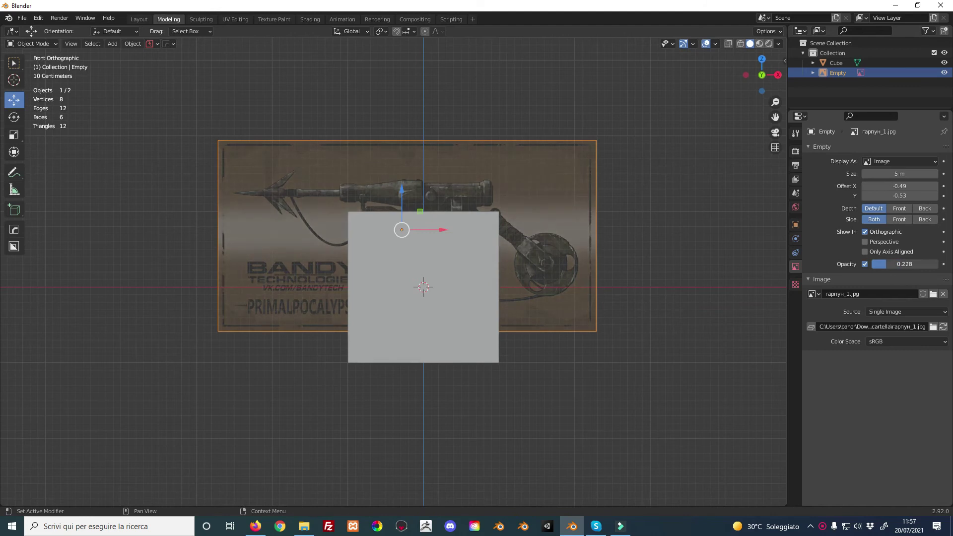
drag(889, 264, 905, 264)
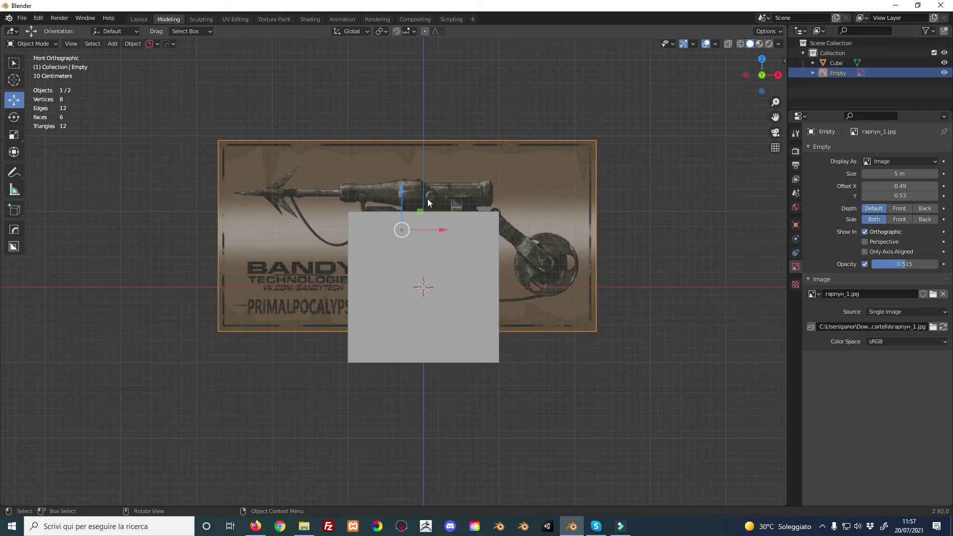
drag(902, 264, 936, 264)
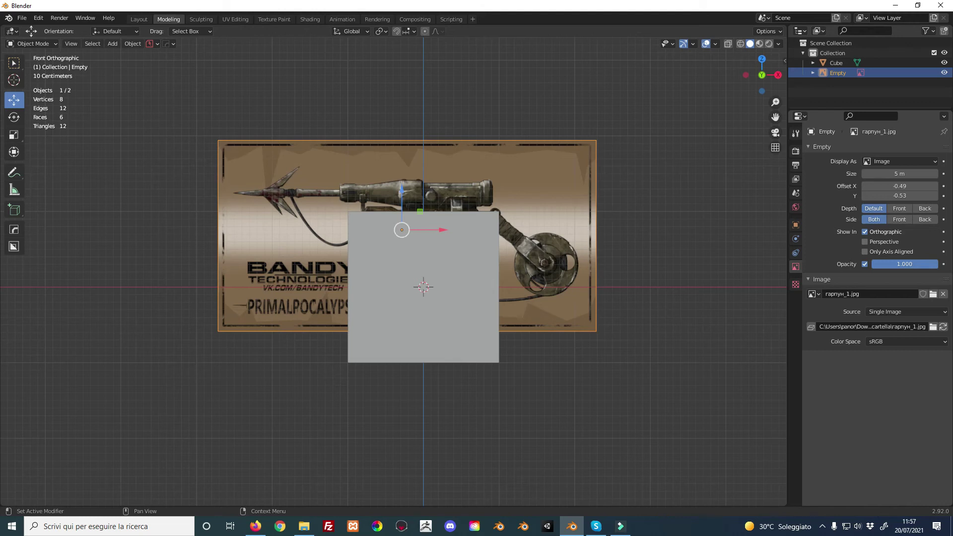
drag(937, 264, 898, 264)
click(864, 264)
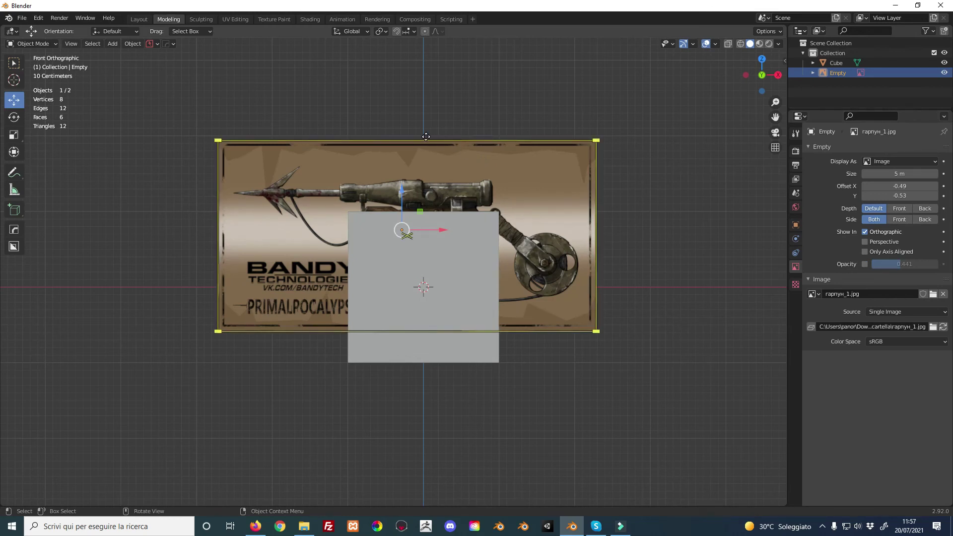
middle_drag(400, 137, 433, 164)
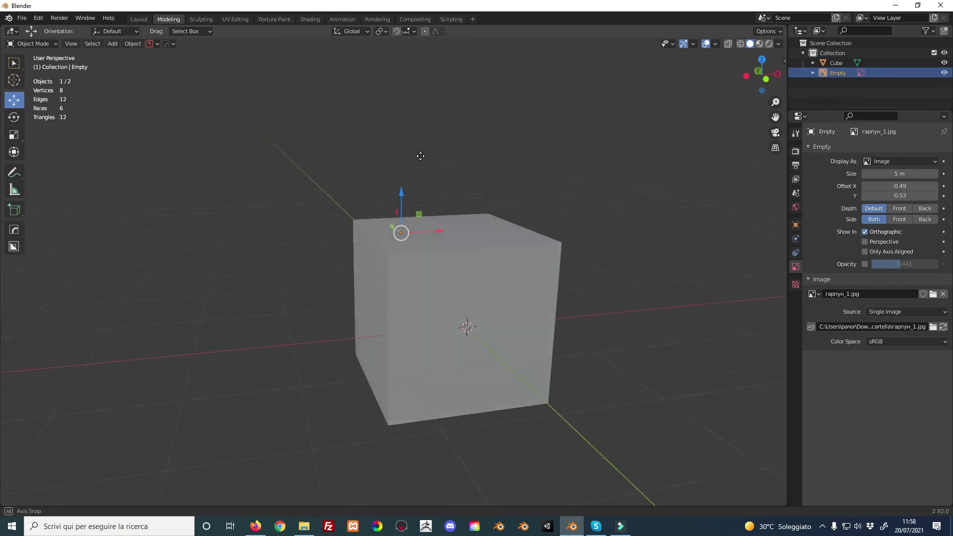
Enable Show In Perspective for the harpoon reference image and orbit to see it behind the cube.
click(864, 242)
middle_drag(416, 178, 437, 198)
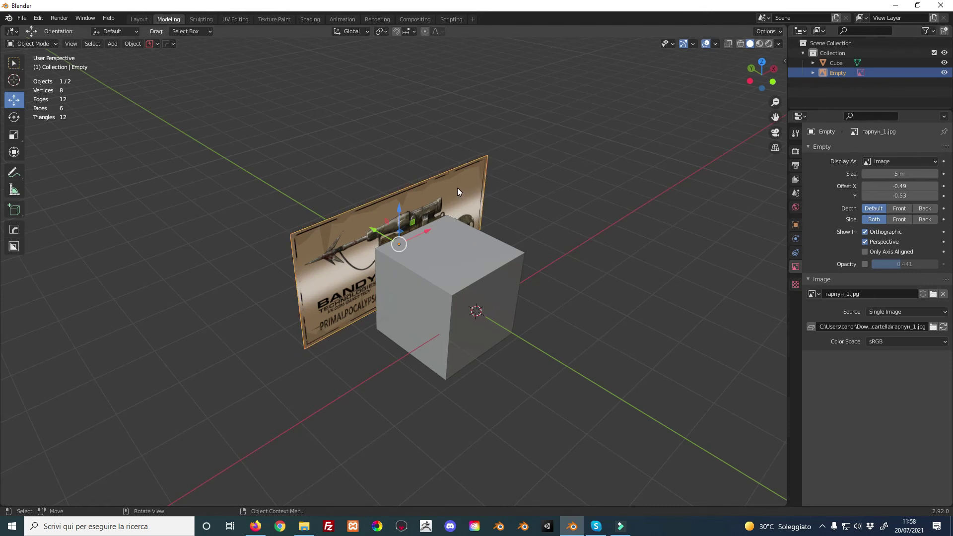
middle_drag(454, 189, 417, 187)
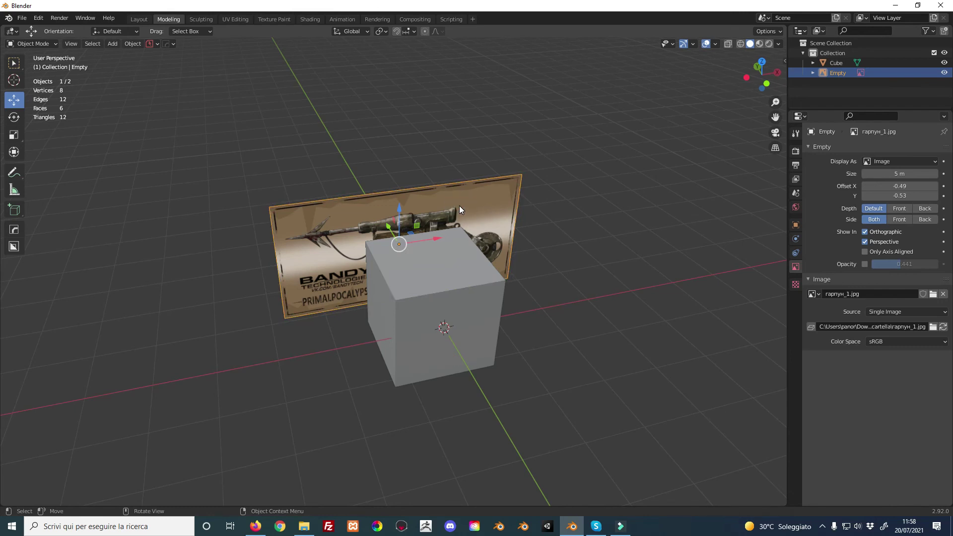
Move the reference image into a new collection named 'References'.
key(m)
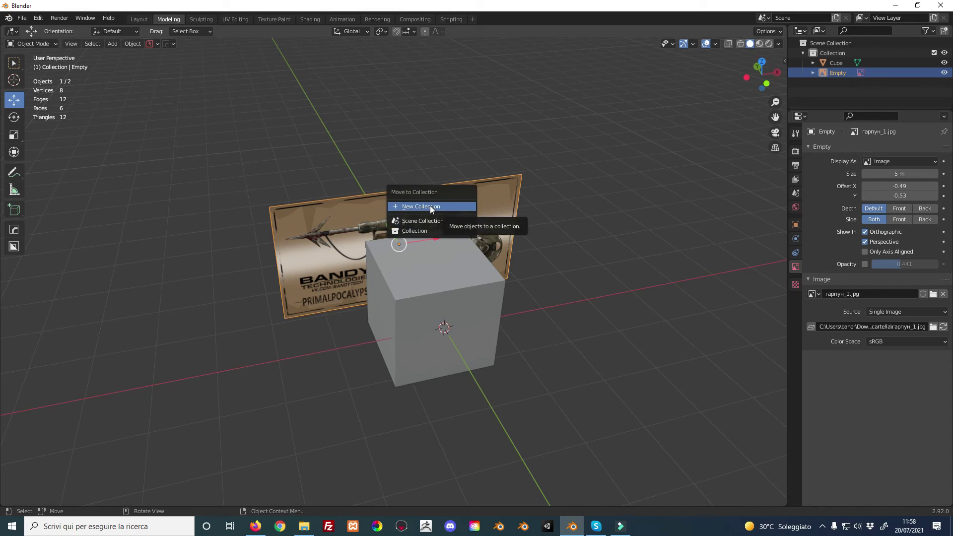
click(414, 207)
key(shift)
text(rEFERENCE)
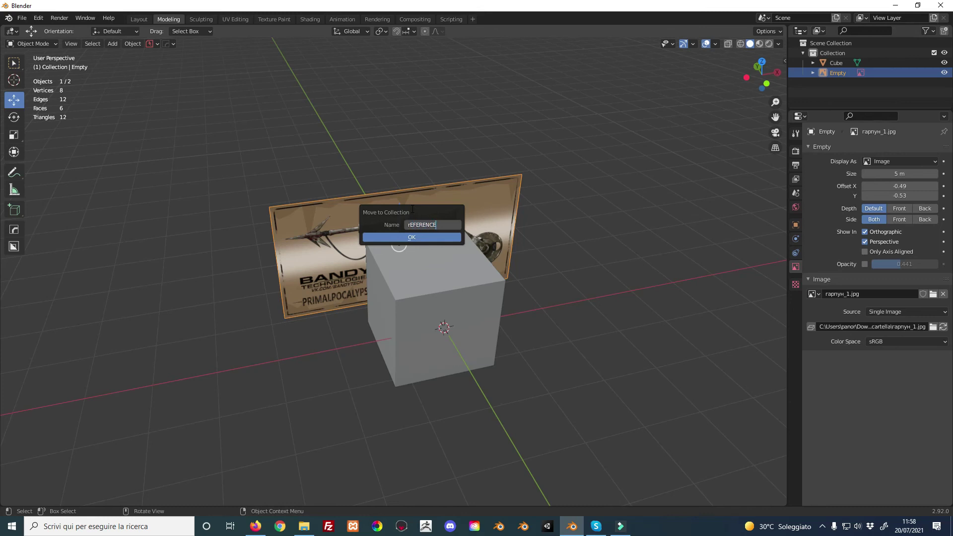
key(BackSpace)
key(BackSpace)
key(BackSpace)
key(BackSpace)
text(References)
click(421, 237)
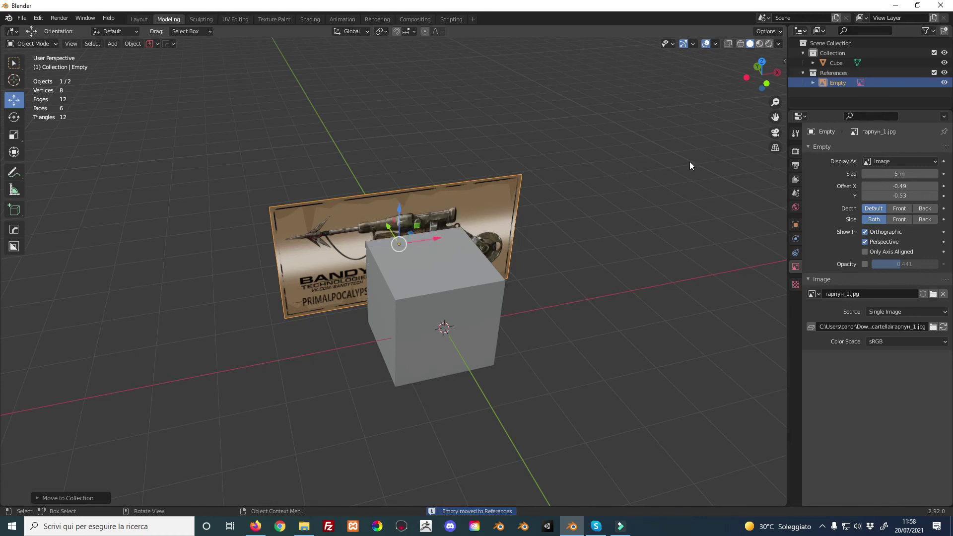
Collapse the References collection in the outliner and toggle its visibility off and on.
click(801, 73)
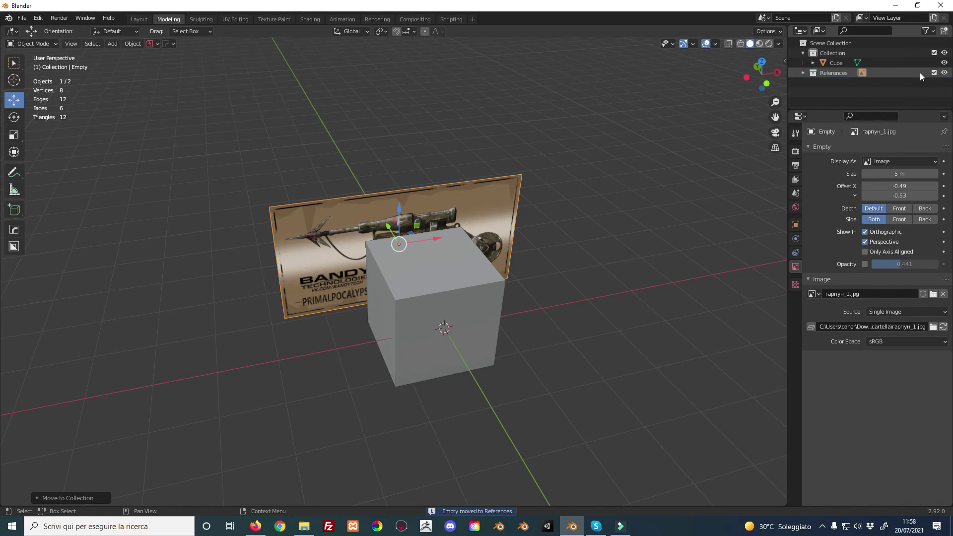
click(943, 73)
click(943, 73)
click(943, 73)
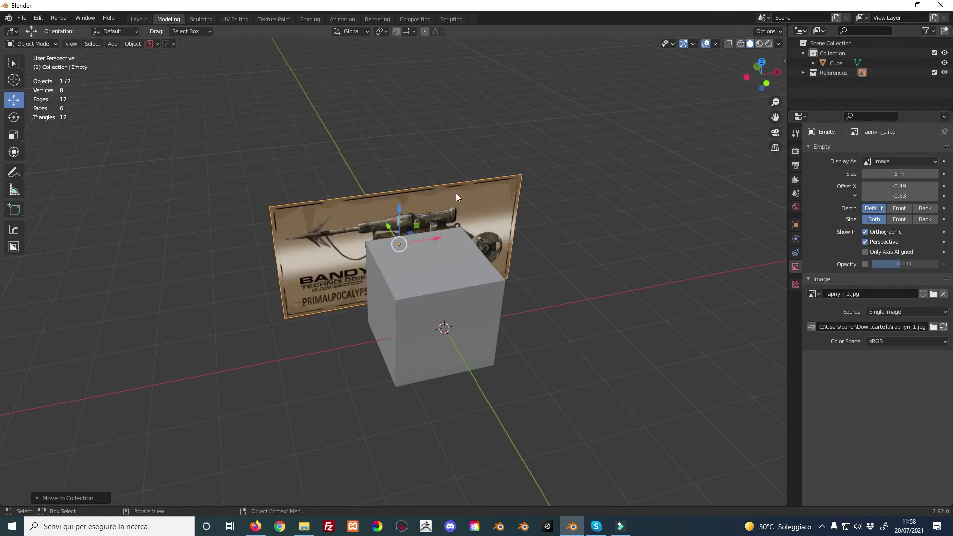
Enable the Selectable restriction toggle and make the References collection unselectable.
mouse_move(415, 212)
middle_down()
mouse_move(407, 214)
mouse_move(436, 214)
mouse_move(360, 243)
mouse_move(383, 231)
middle_up()
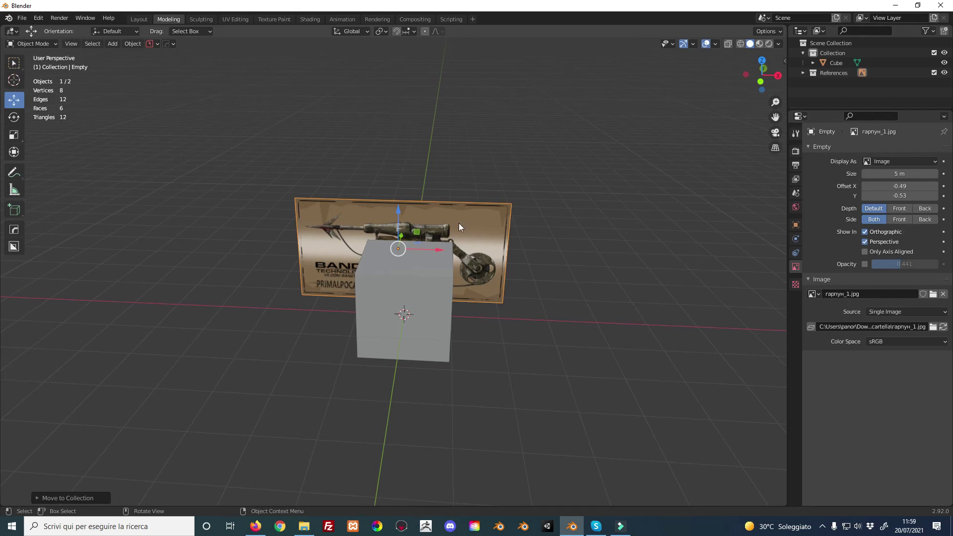
middle_drag(377, 231, 376, 229)
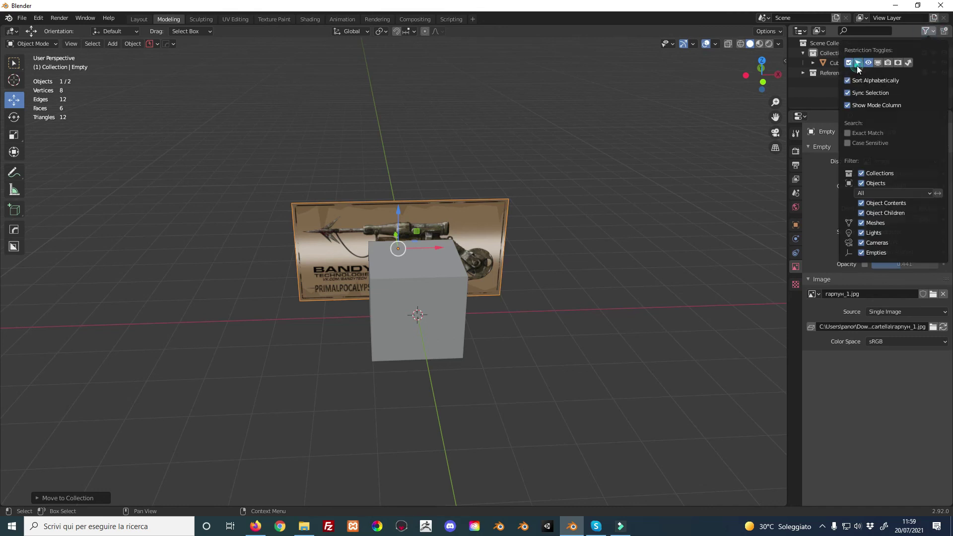
click(927, 31)
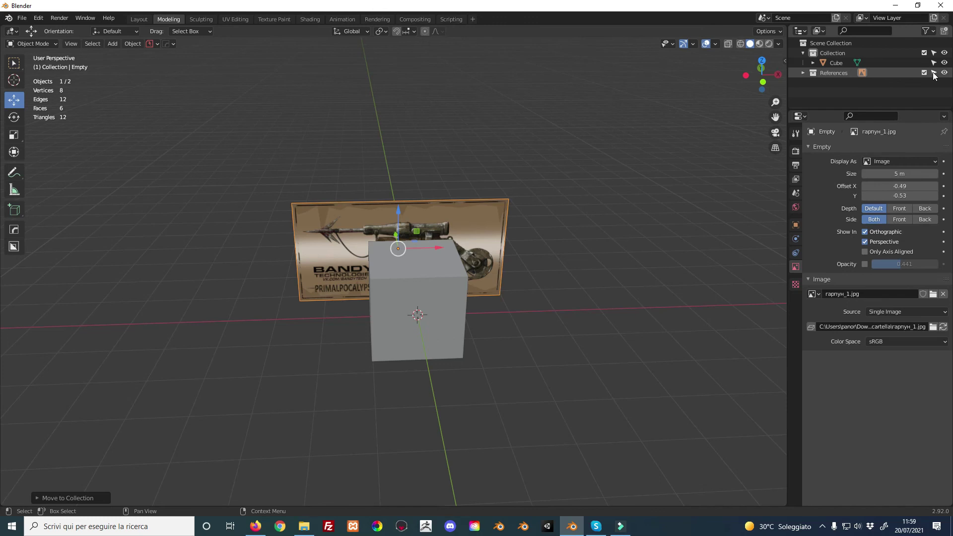
click(932, 73)
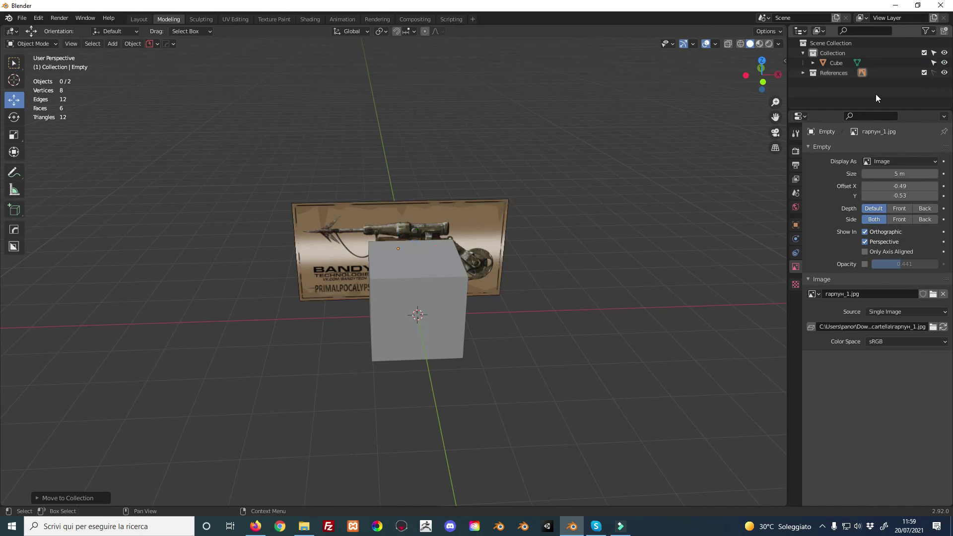
Select the cube and switch to a zoomed-in front orthographic view.
middle_drag(390, 218, 423, 216)
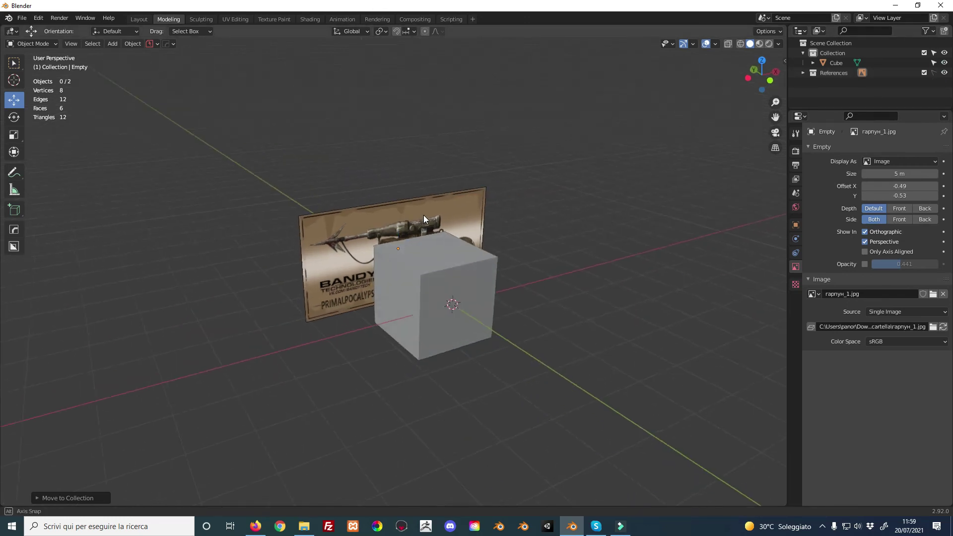
click(418, 256)
key(KP_1)
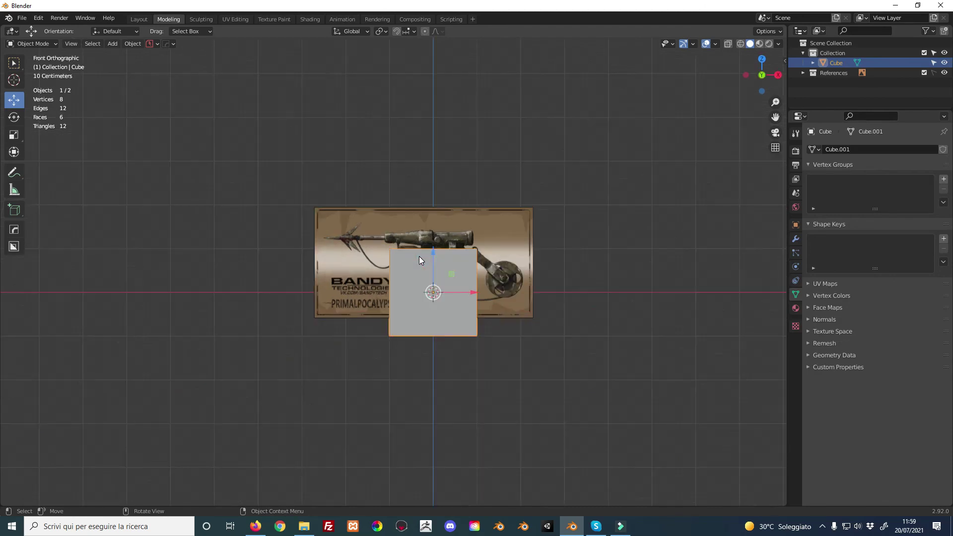
scroll(421, 263, up, 2)
key(alt+z)
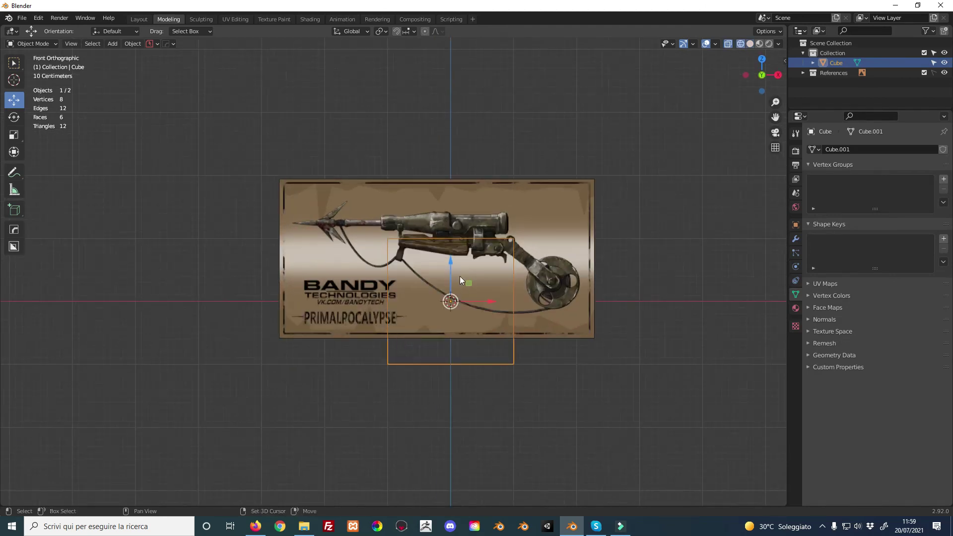
key(alt+z)
Scale the cube down to 0.3129 and position it on the harpoon gun's body.
key(s)
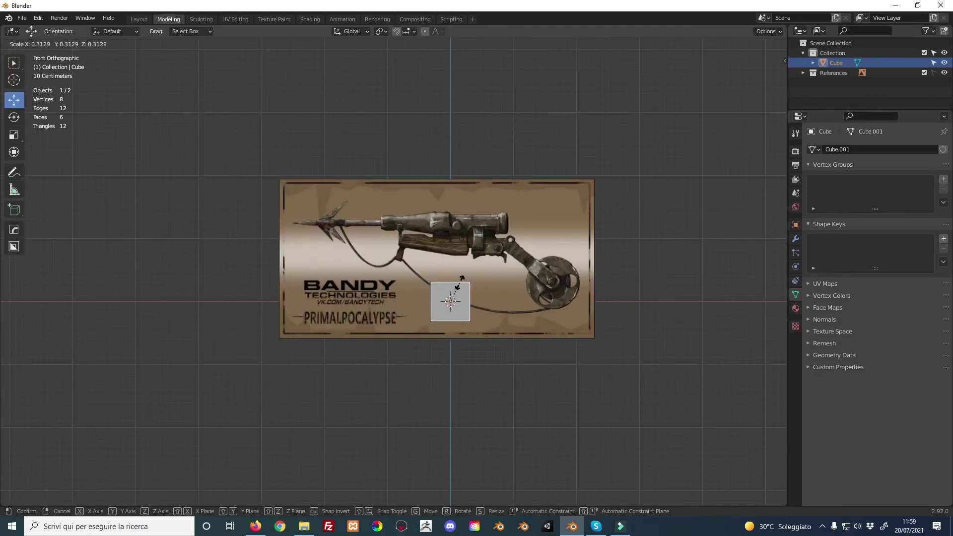
click(453, 291)
key(g)
click(416, 234)
scroll(417, 234, up, 3)
key(g)
click(422, 218)
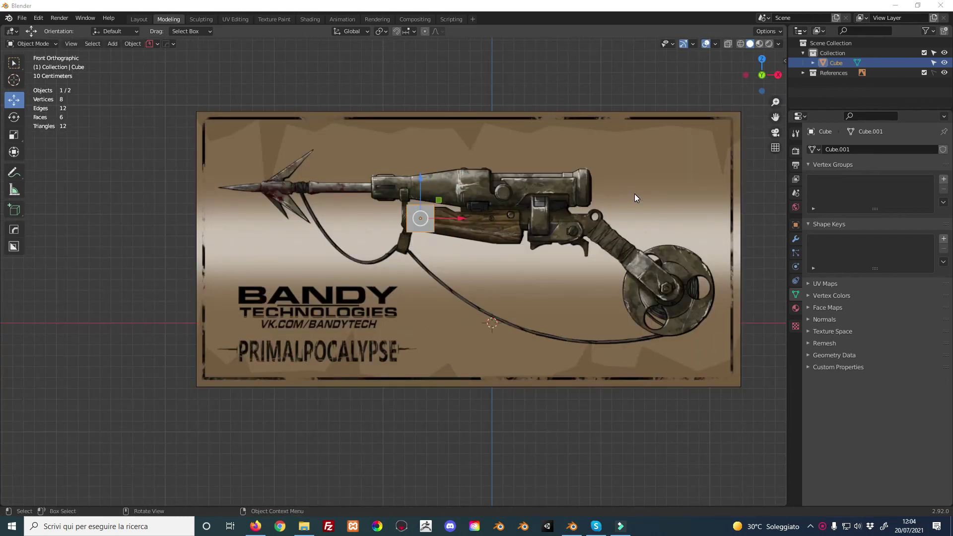